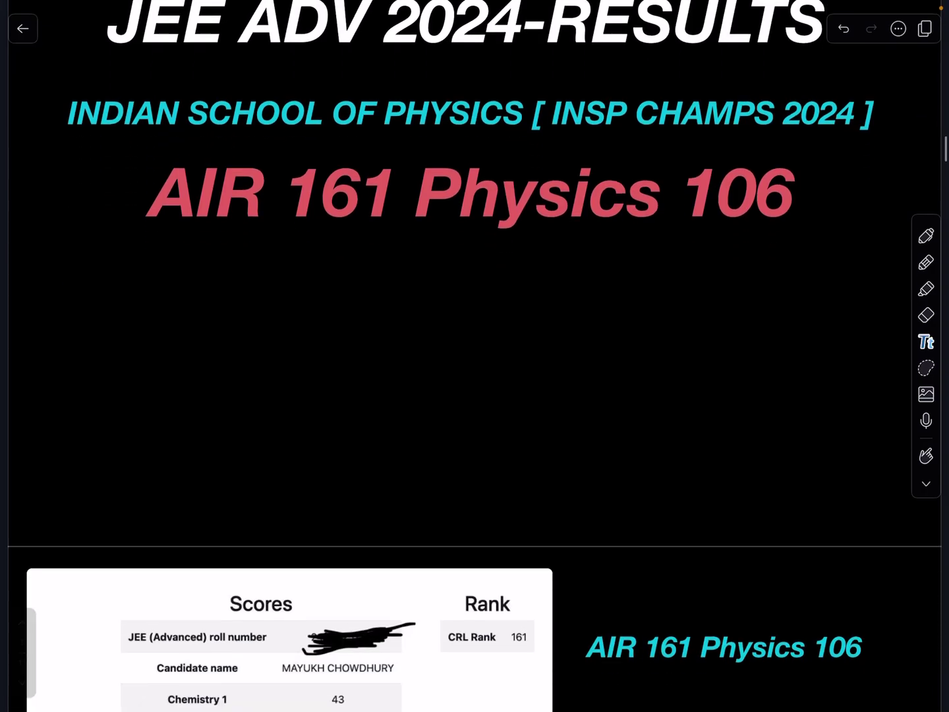
scroll(475, 356, "down", 5)
scroll(475, 356, "down", 2)
scroll(475, 356, "down", 5)
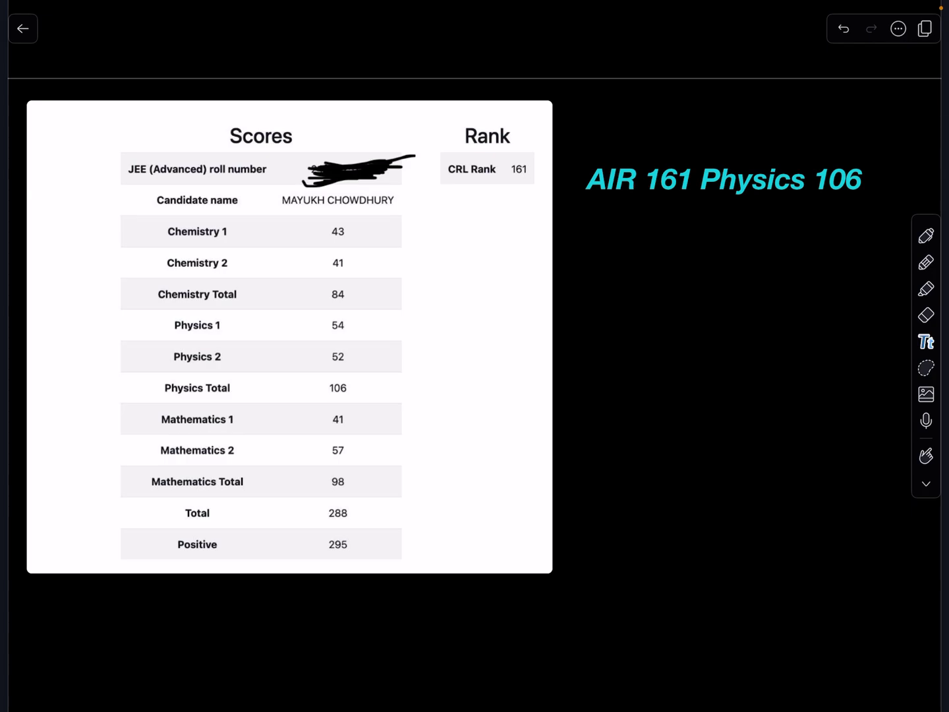
scroll(475, 371, "down", 10)
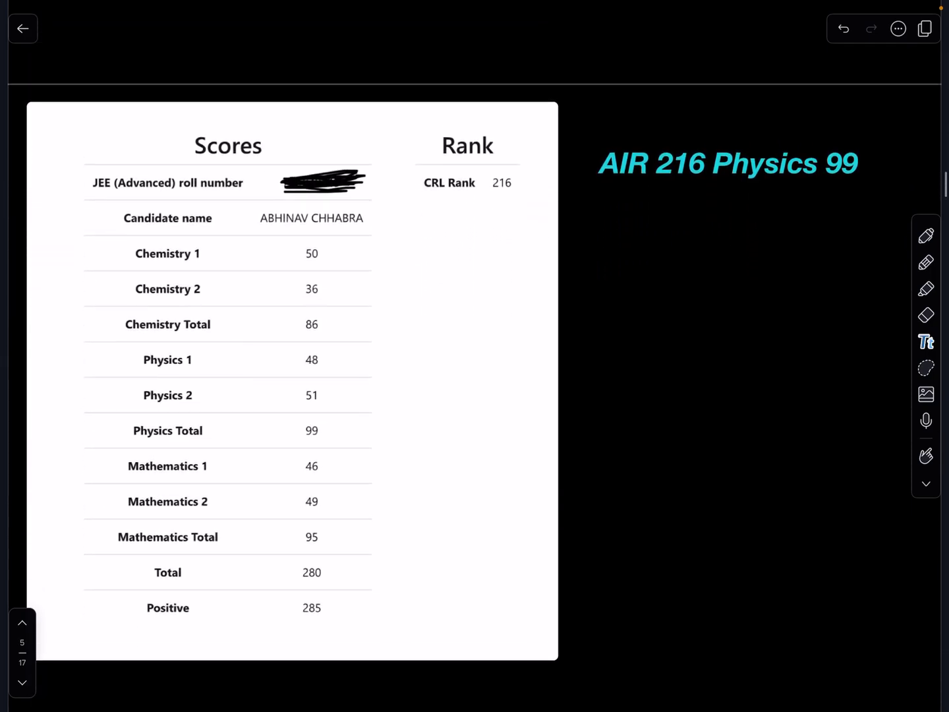
scroll(475, 415, "up", 3)
scroll(289, 356, "up", 3)
scroll(290, 356, "up", 3)
scroll(289, 357, "up", 4)
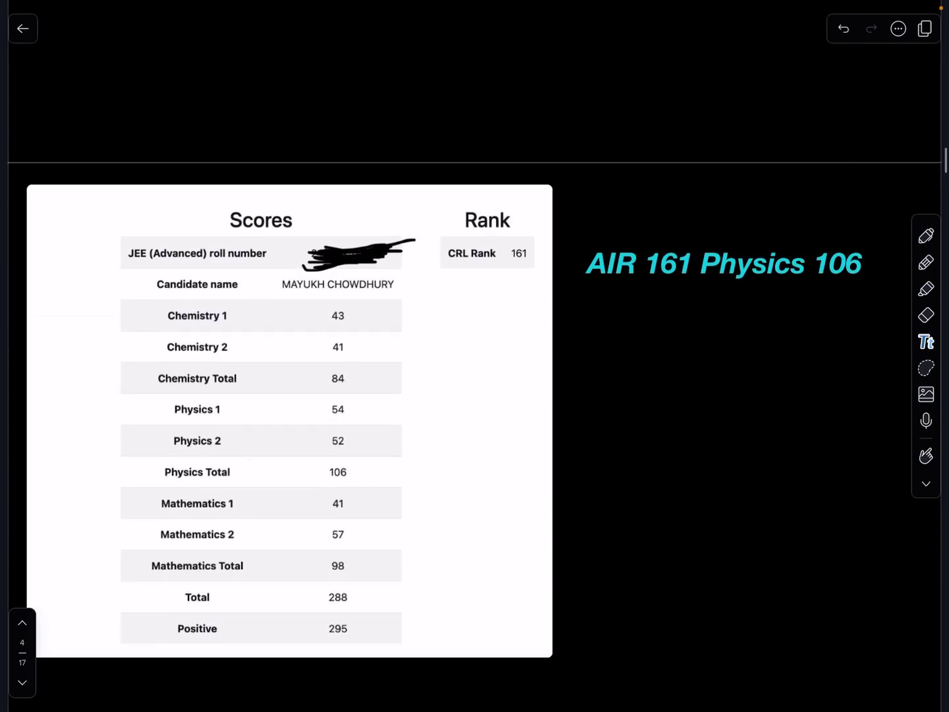
scroll(290, 356, "down", 2)
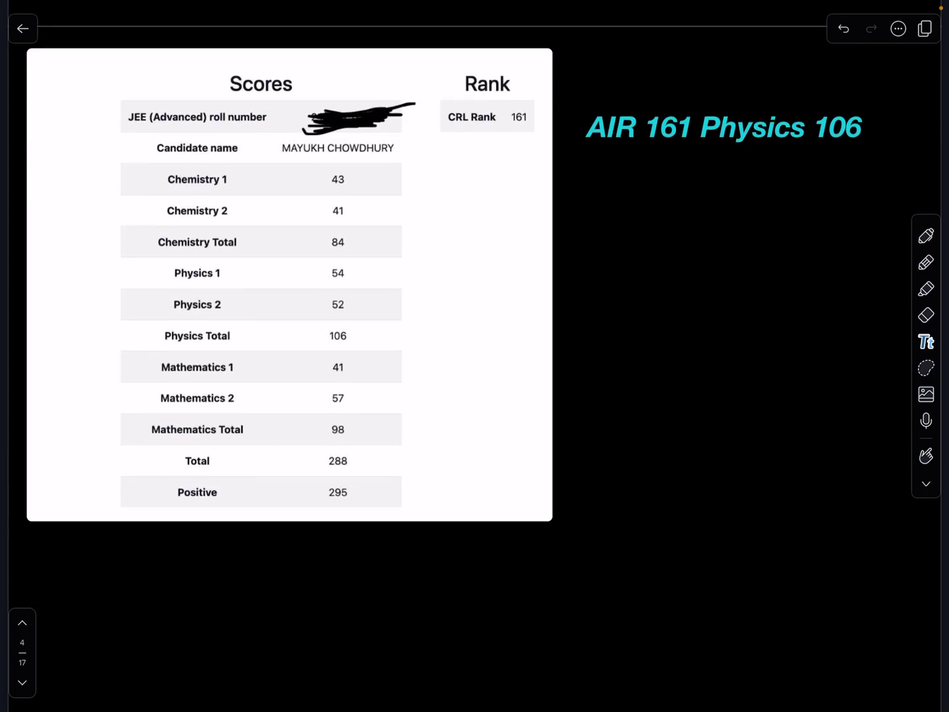
scroll(475, 356, "down", 5)
scroll(475, 356, "up", 4)
scroll(475, 356, "up", 7)
scroll(475, 356, "down", 8)
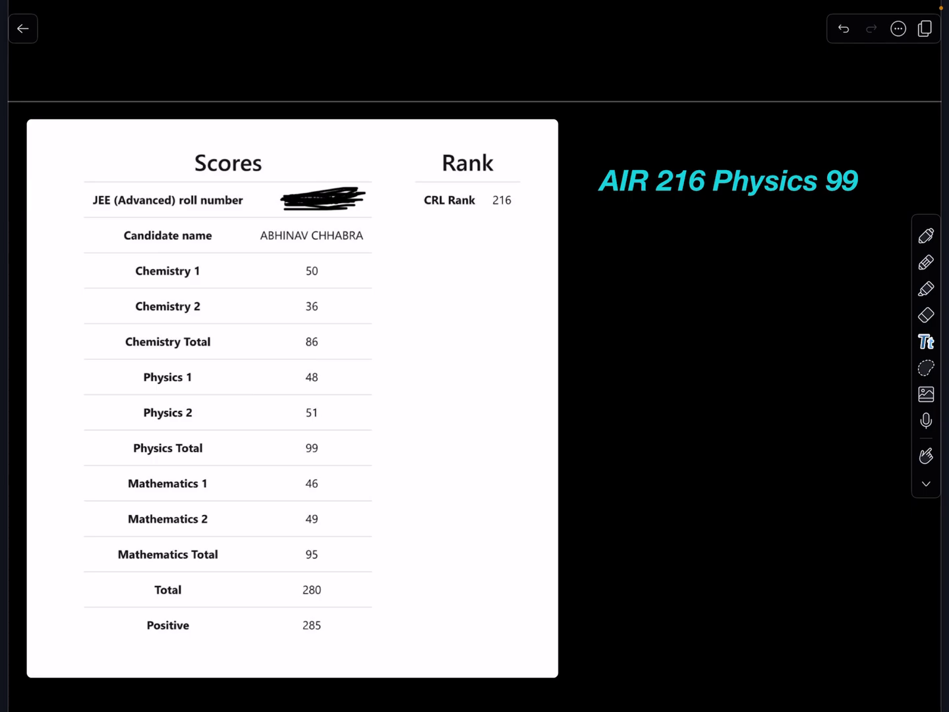
scroll(475, 356, "down", 2)
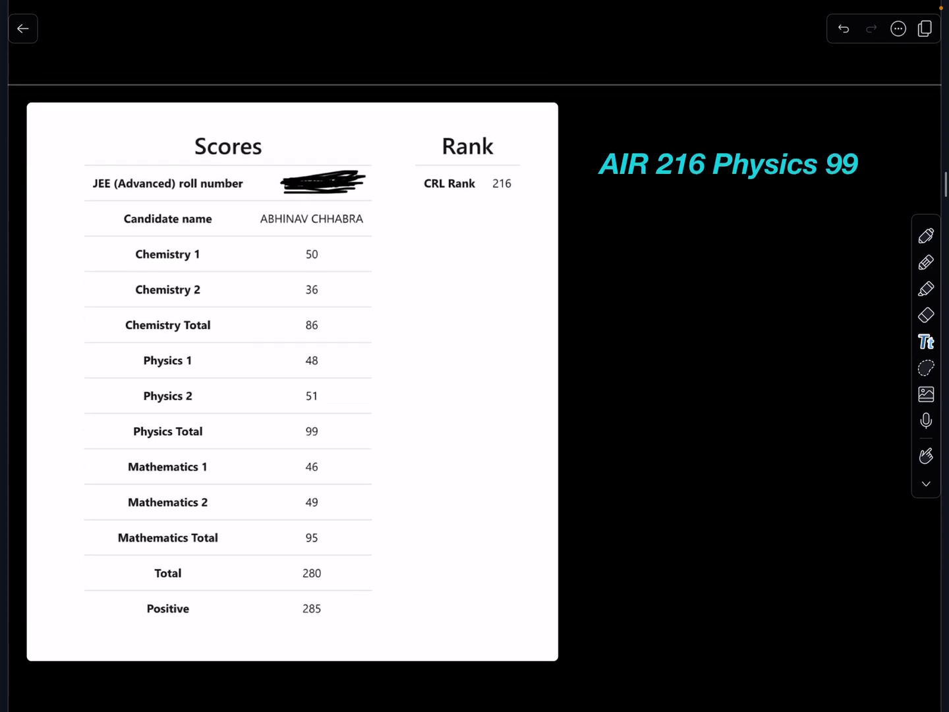
scroll(475, 356, "down", 3)
scroll(475, 356, "down", 5)
scroll(475, 356, "down", 3)
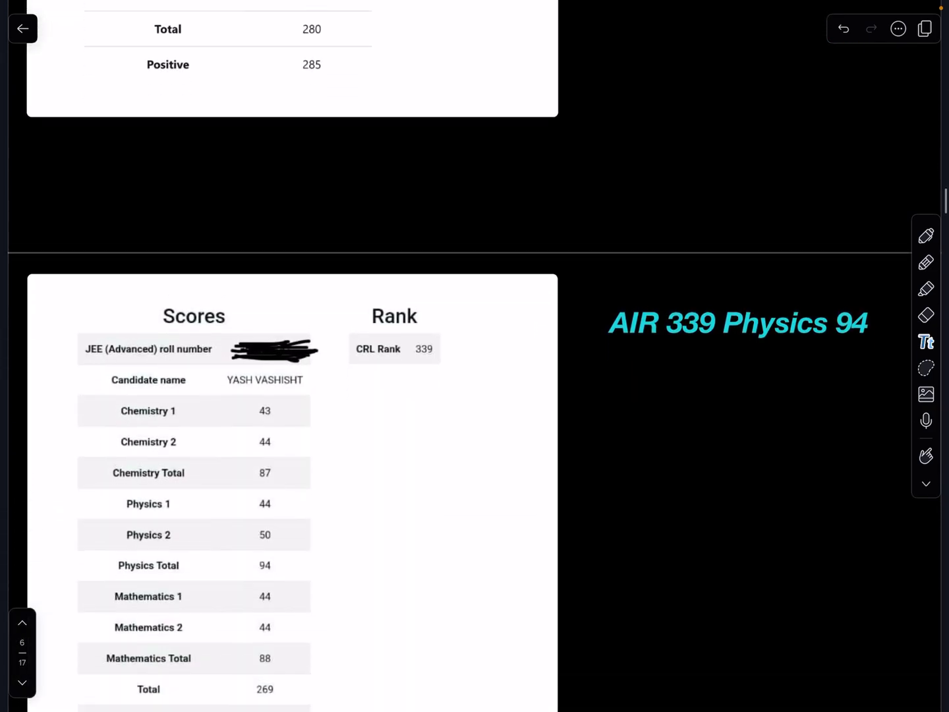
scroll(474, 356, "down", 2)
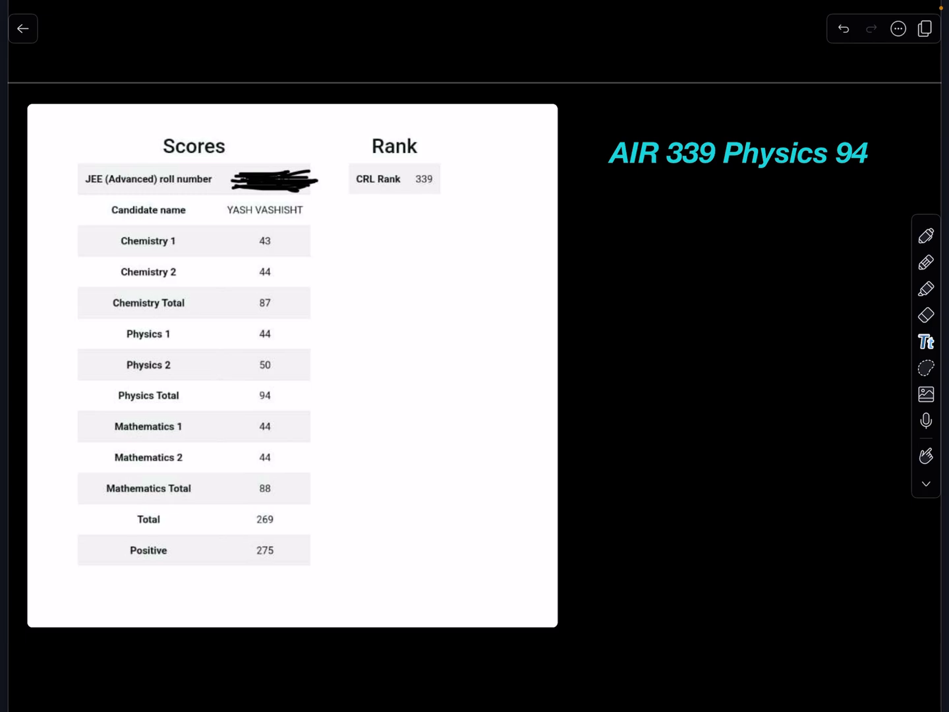
scroll(475, 356, "down", 8)
scroll(475, 356, "down", 2)
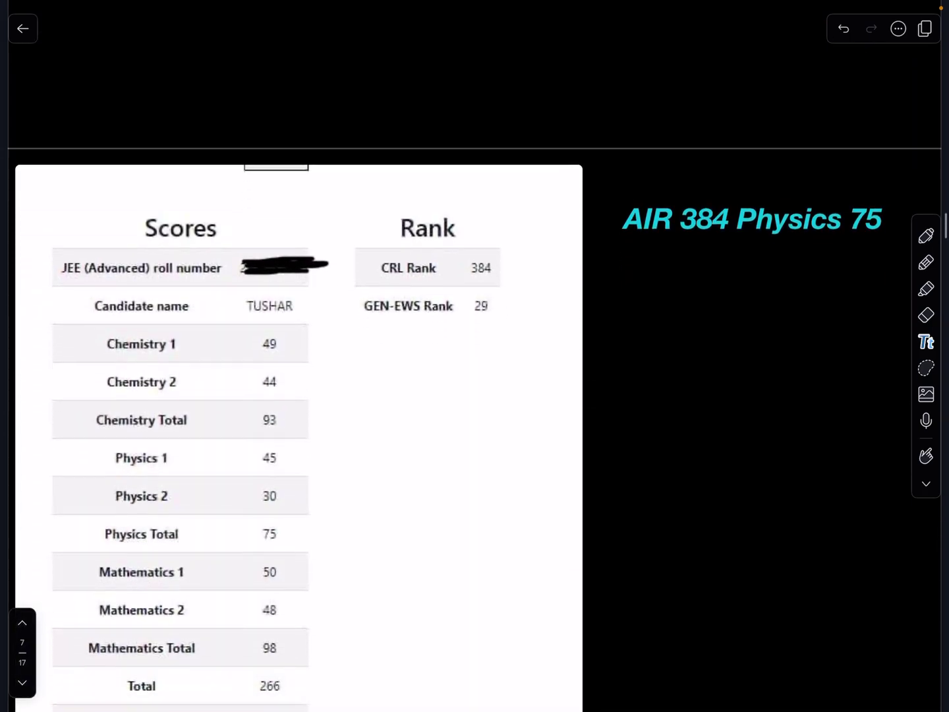
scroll(474, 356, "down", 1)
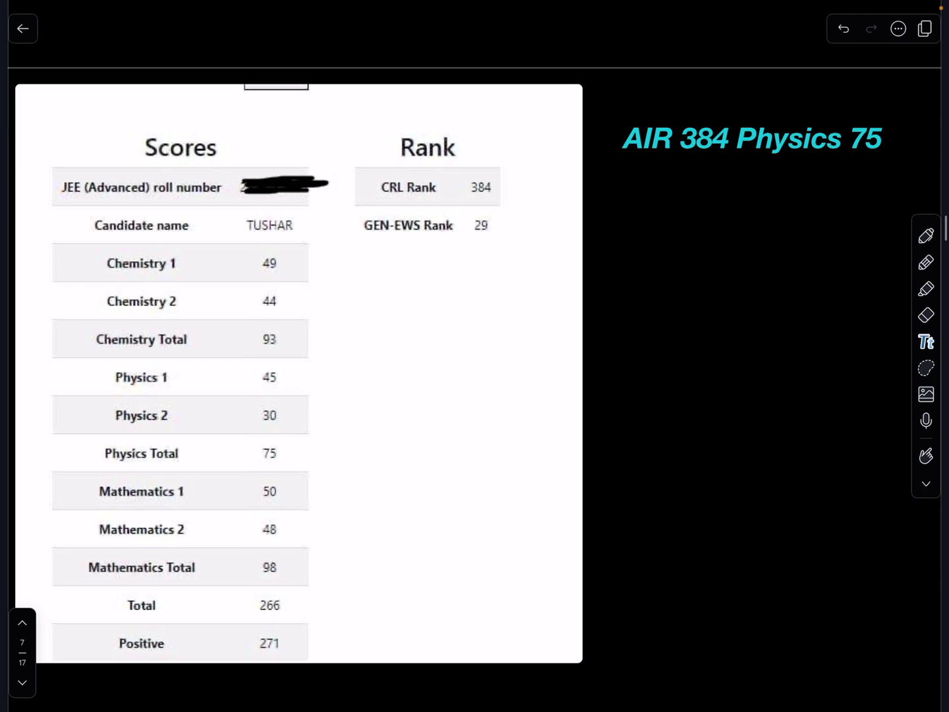
scroll(474, 356, "down", 1)
scroll(475, 357, "down", 2)
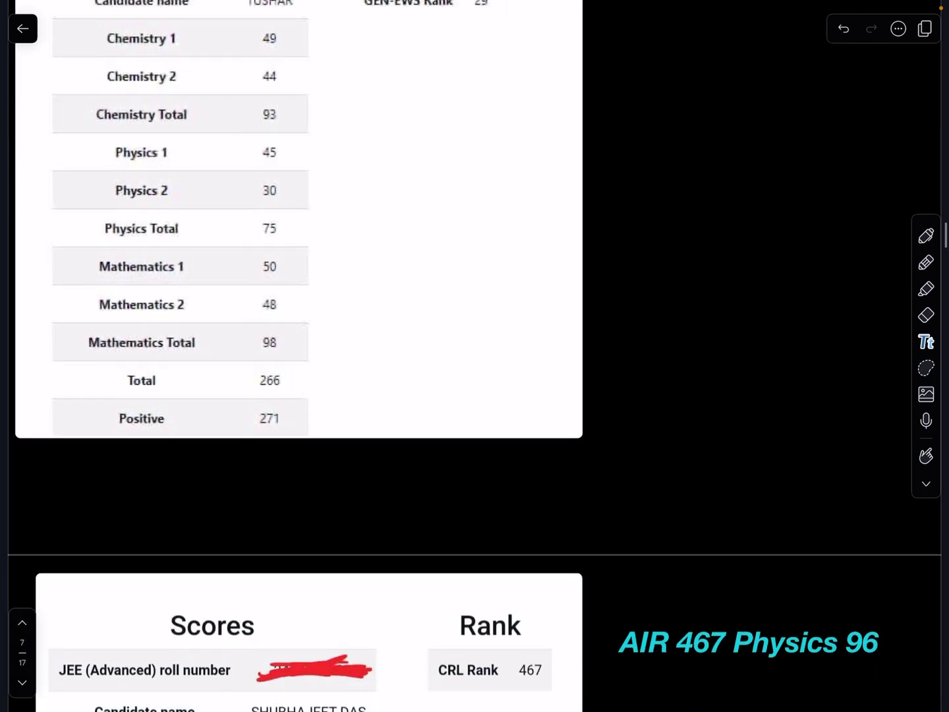
scroll(475, 356, "down", 4)
scroll(475, 356, "down", 3)
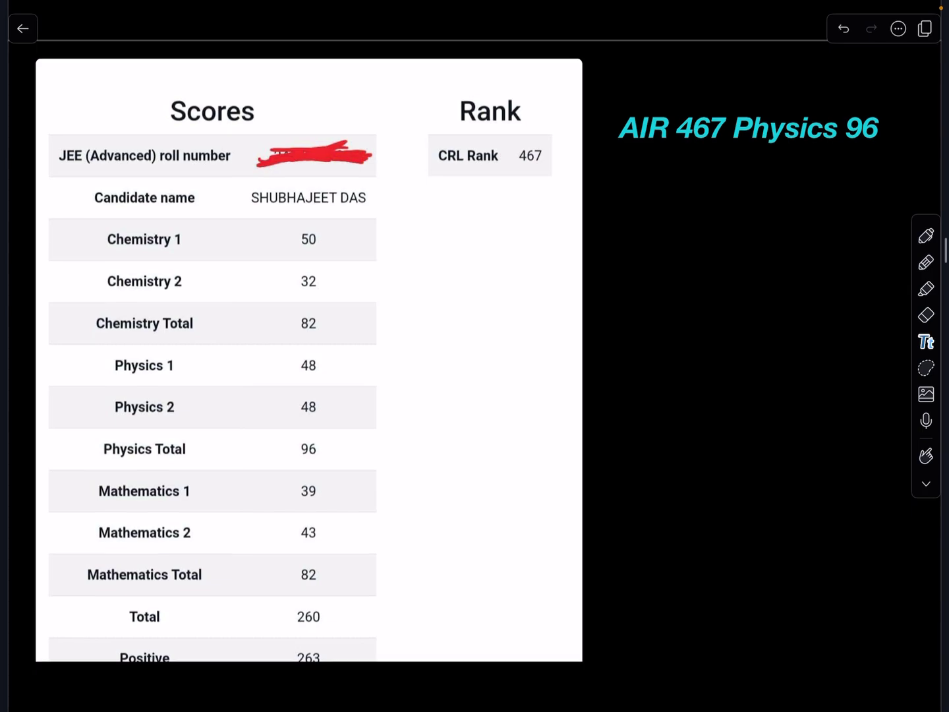
scroll(475, 356, "down", 4)
scroll(475, 356, "down", 1)
scroll(474, 356, "down", 2)
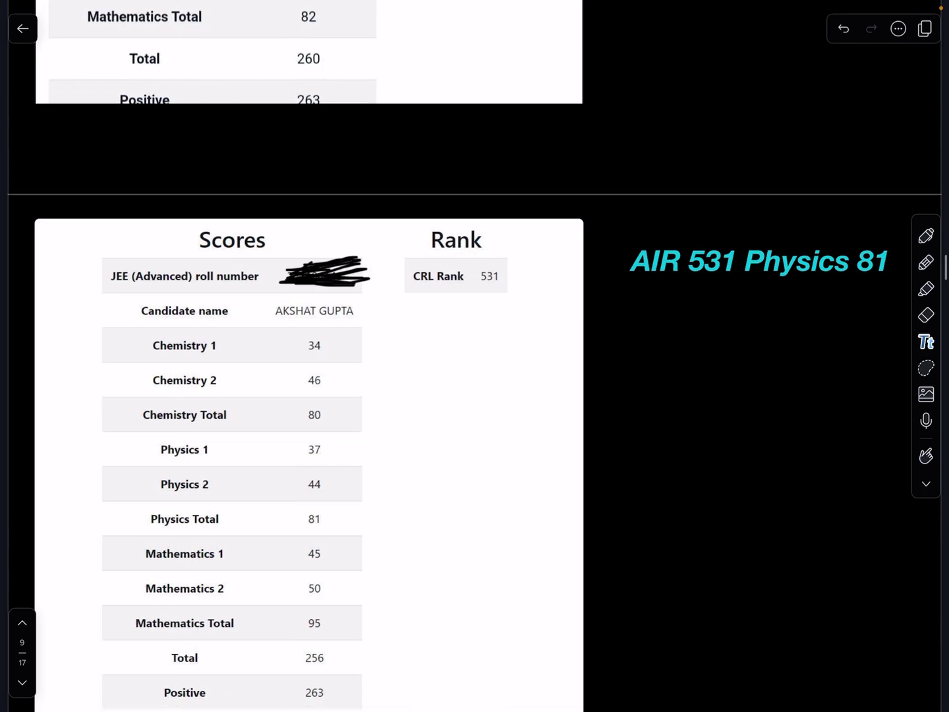
scroll(475, 356, "down", 2)
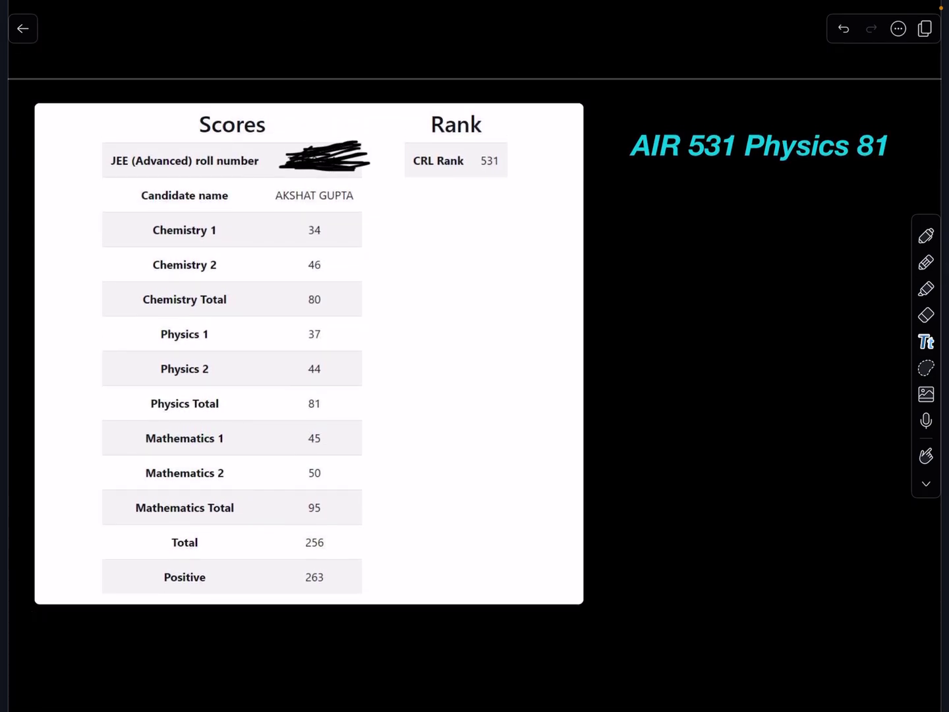
scroll(475, 356, "down", 1)
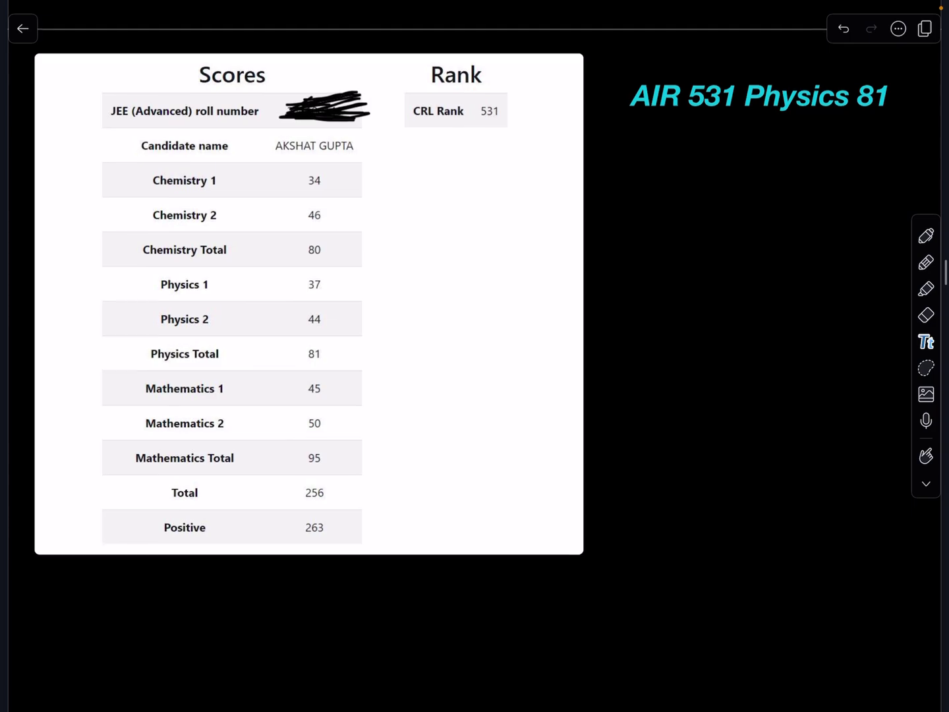
scroll(475, 356, "down", 5)
scroll(475, 356, "up", 7)
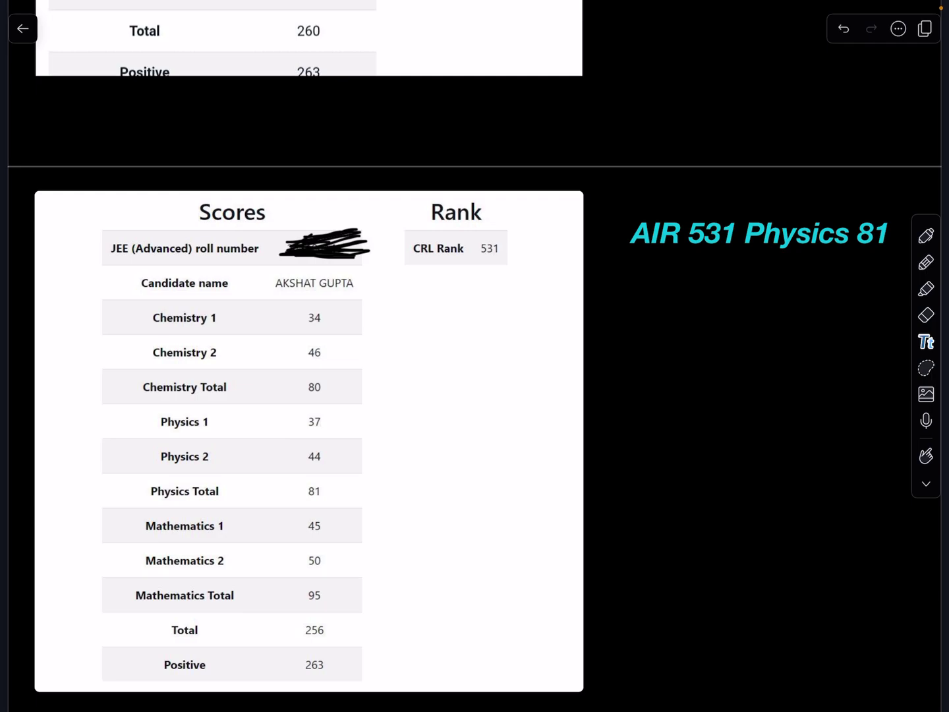
scroll(475, 356, "down", 2)
scroll(475, 356, "down", 2)
scroll(475, 356, "down", 6)
scroll(475, 356, "down", 2)
scroll(476, 356, "down", 2)
scroll(475, 356, "down", 1)
scroll(474, 357, "down", 2)
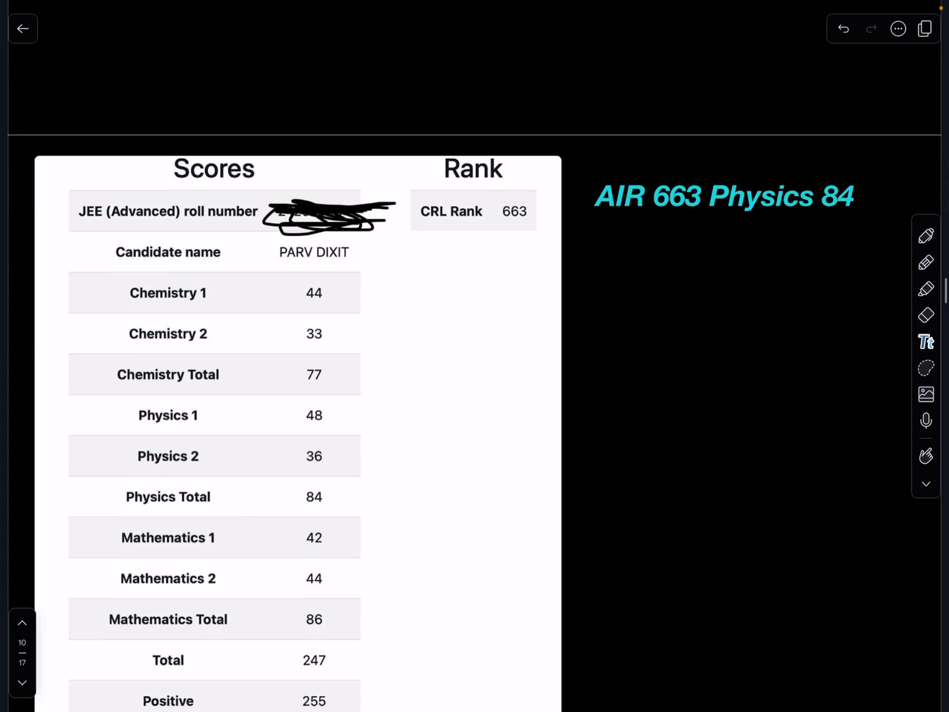
scroll(474, 356, "down", 2)
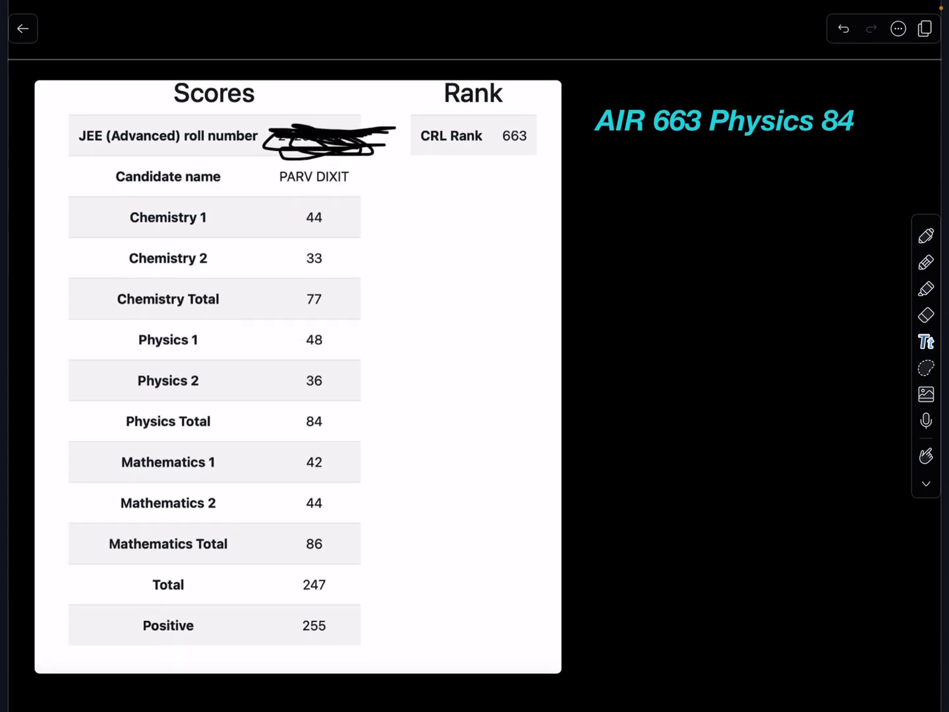
scroll(475, 356, "down", 3)
scroll(475, 356, "down", 3)
scroll(474, 356, "down", 2)
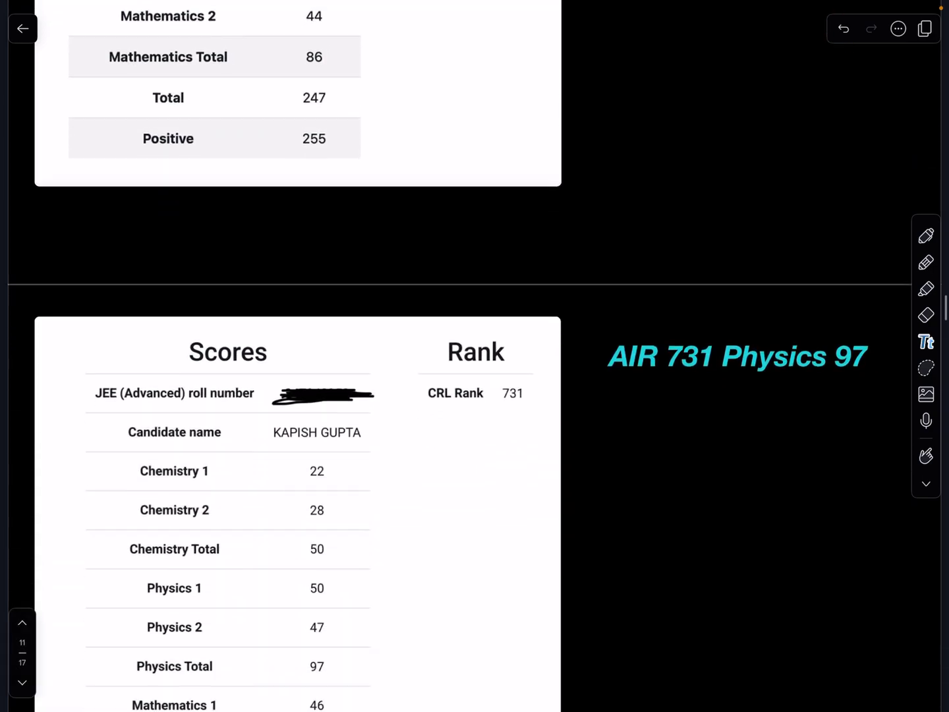
scroll(475, 356, "down", 3)
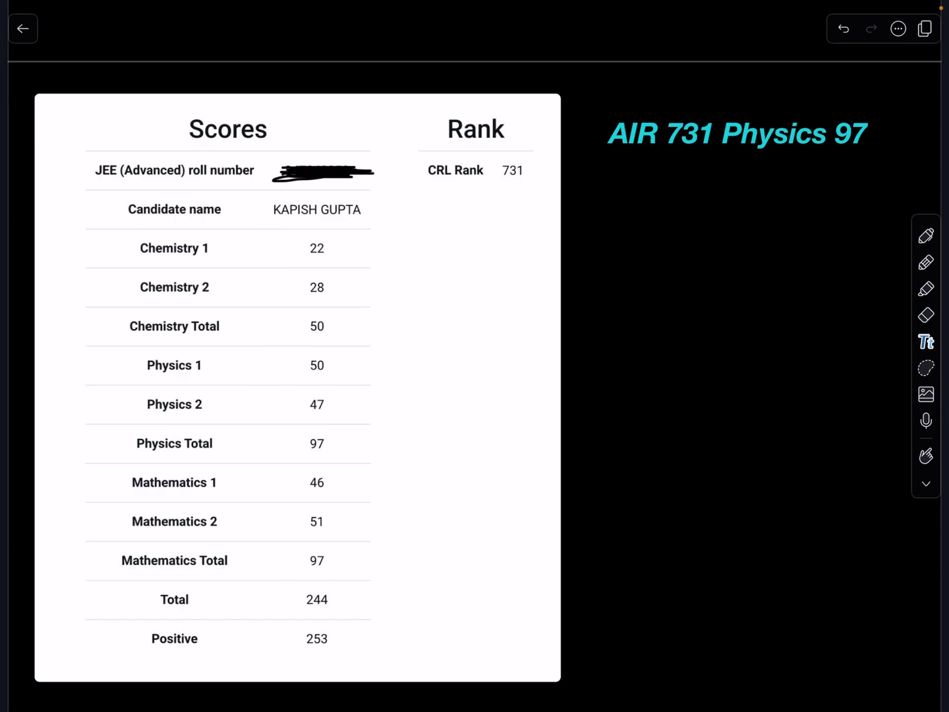
scroll(474, 371, "down", 5)
scroll(474, 371, "down", 3)
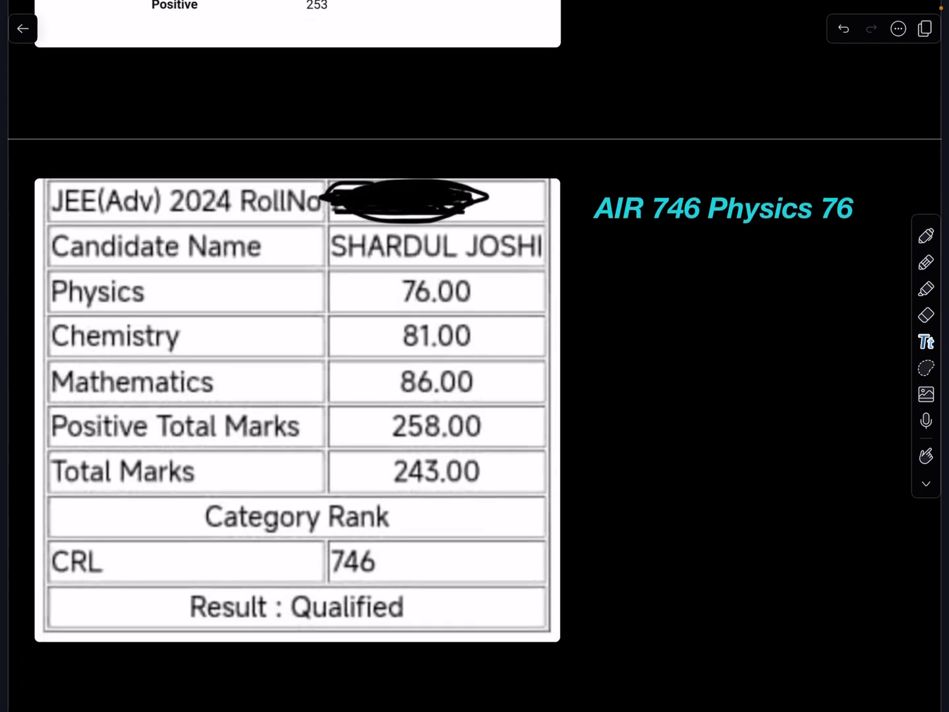
scroll(474, 371, "down", 10)
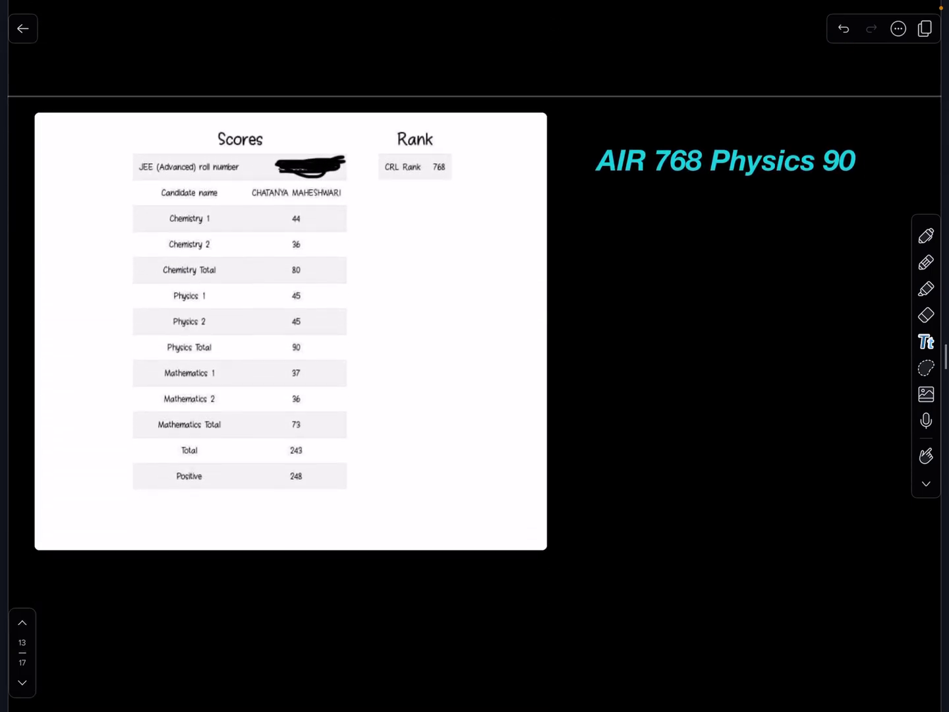
scroll(474, 371, "up", 1)
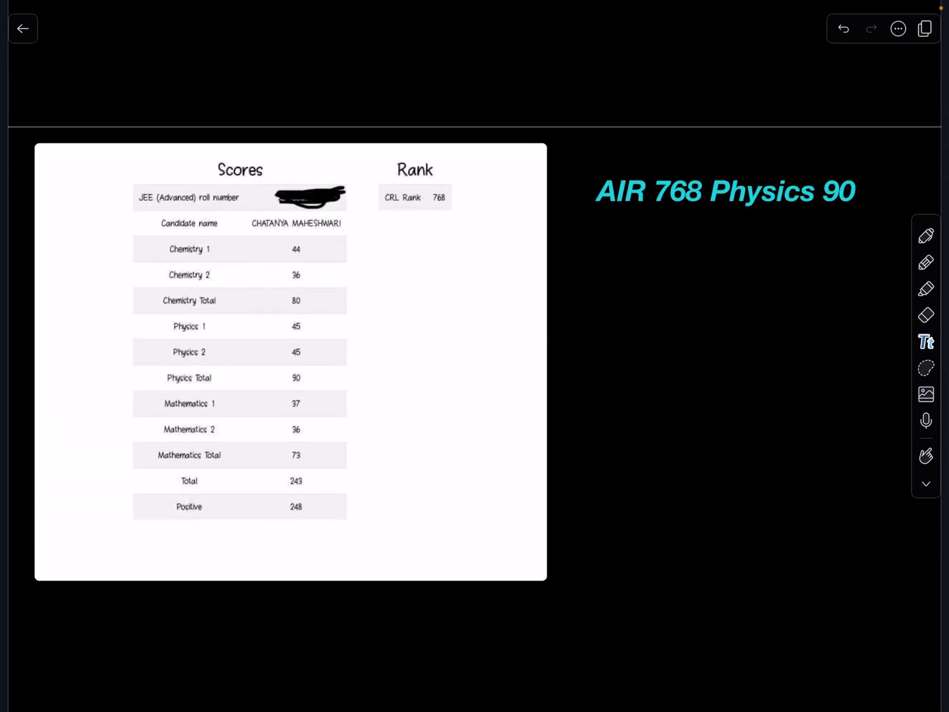
scroll(475, 371, "down", 10)
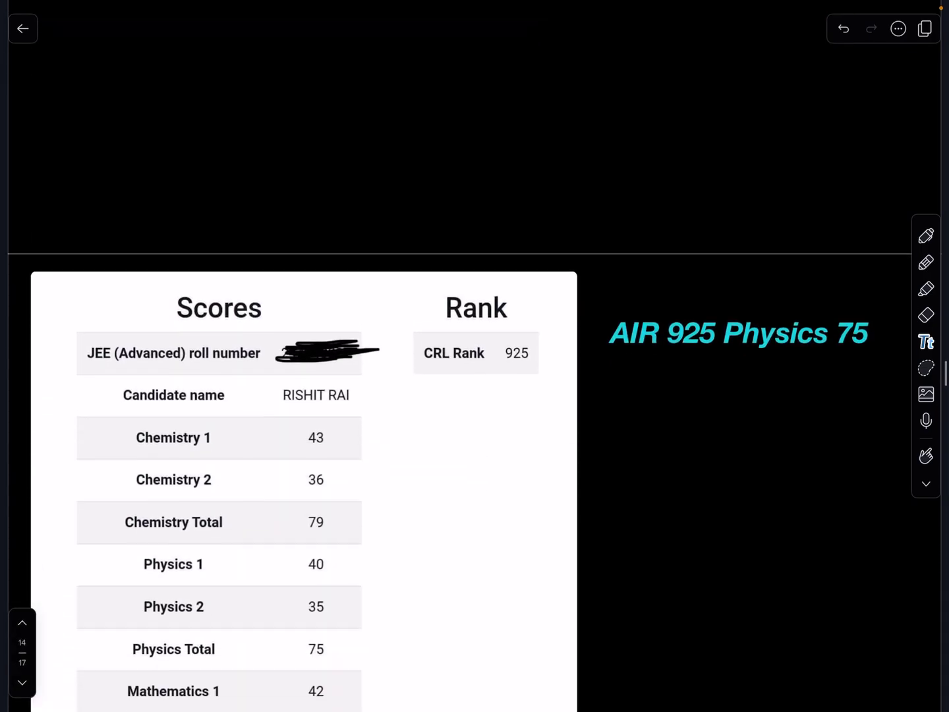
scroll(475, 370, "down", 2)
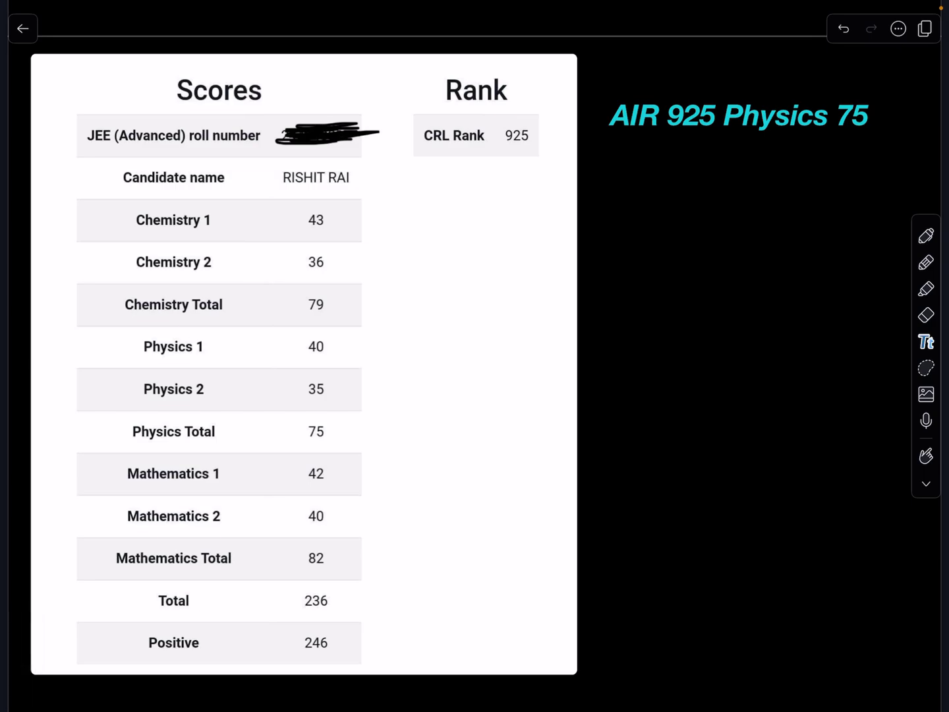
scroll(570, 545, "down", 1)
scroll(569, 545, "down", 3)
scroll(570, 545, "down", 6)
scroll(570, 545, "down", 3)
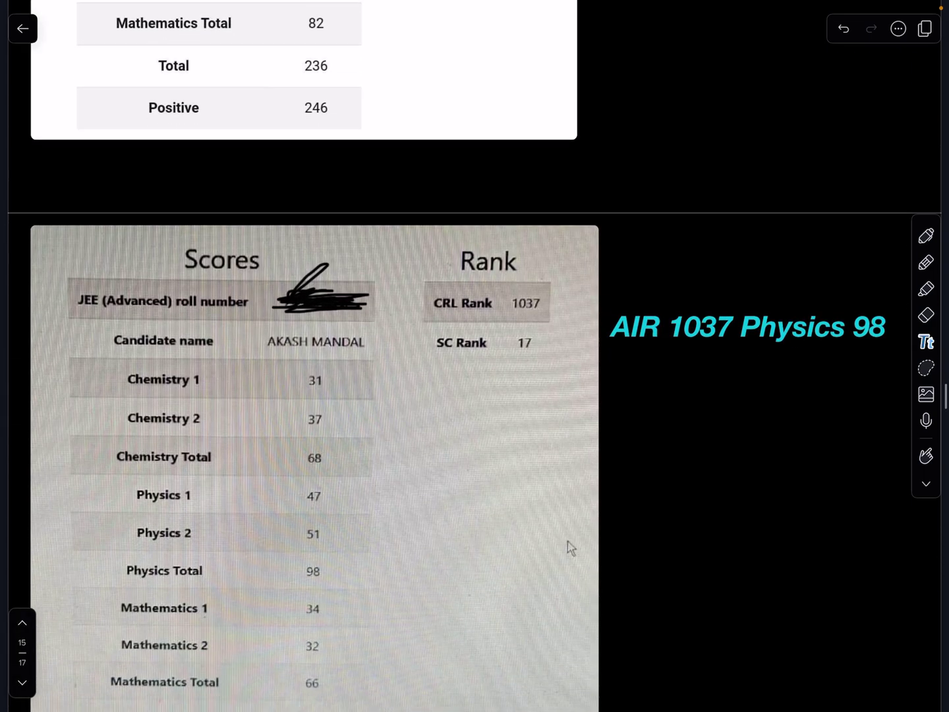
scroll(568, 545, "down", 3)
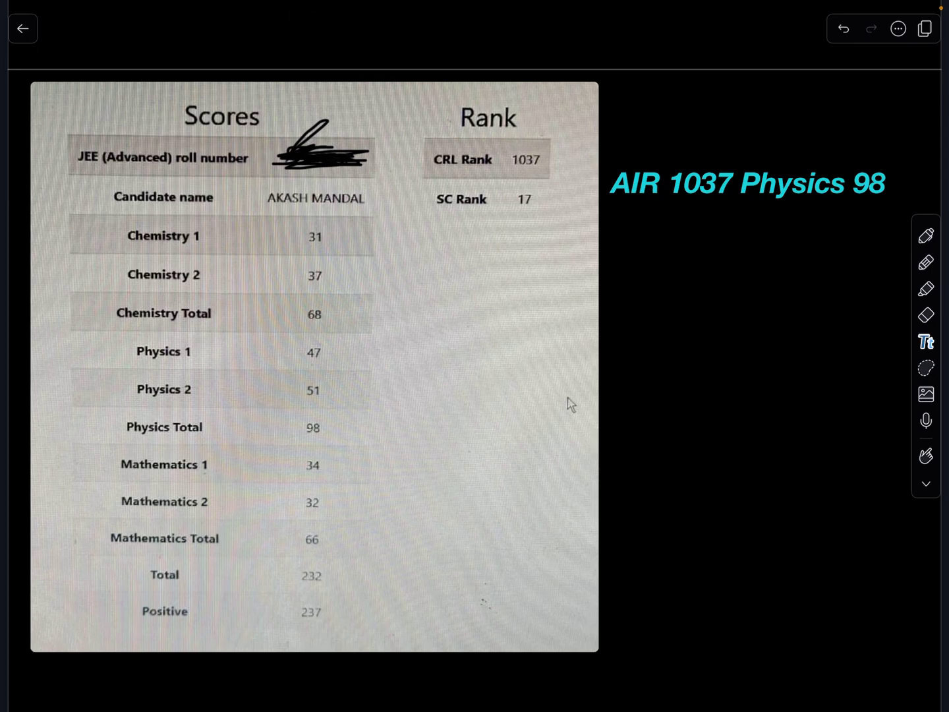
scroll(475, 356, "down", 5)
scroll(475, 356, "down", 2)
scroll(474, 356, "down", 4)
scroll(474, 357, "down", 2)
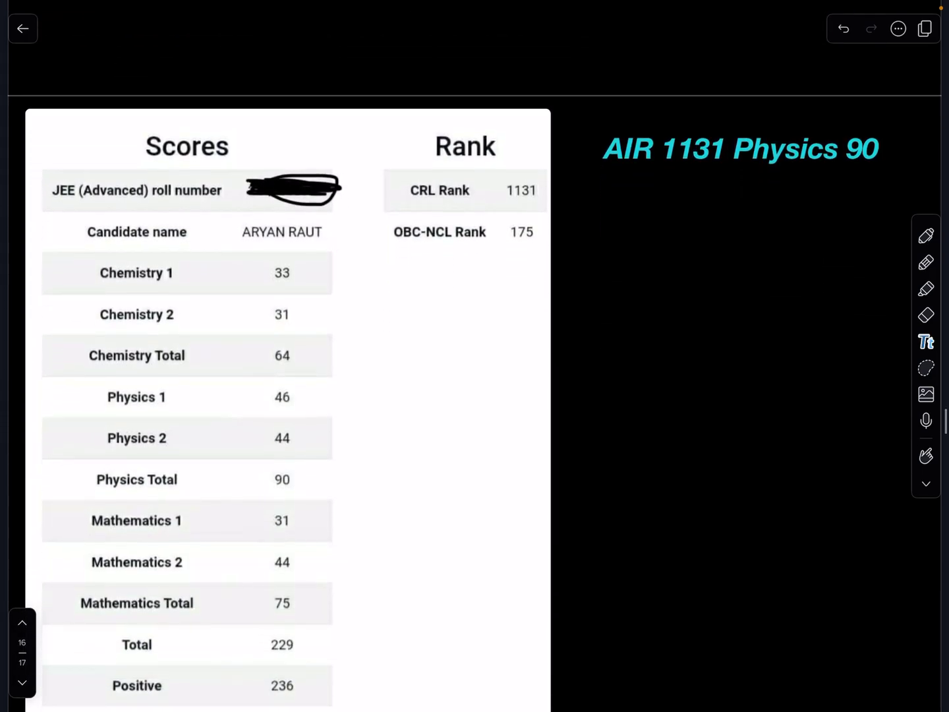
scroll(475, 356, "down", 1)
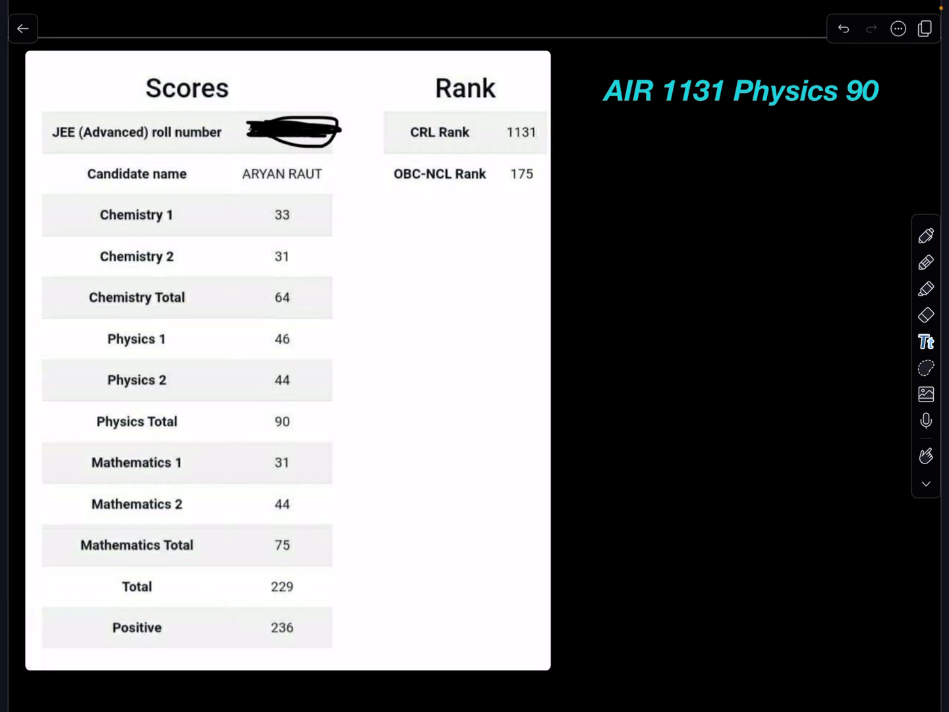
scroll(475, 356, "down", 2)
scroll(475, 356, "down", 5)
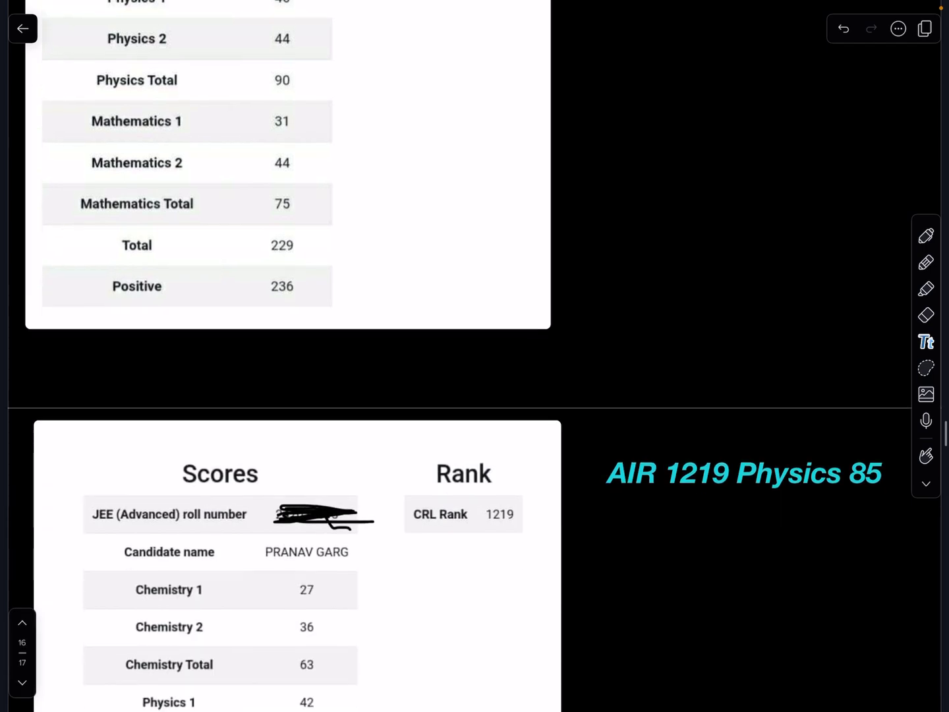
scroll(474, 357, "down", 2)
scroll(475, 356, "down", 3)
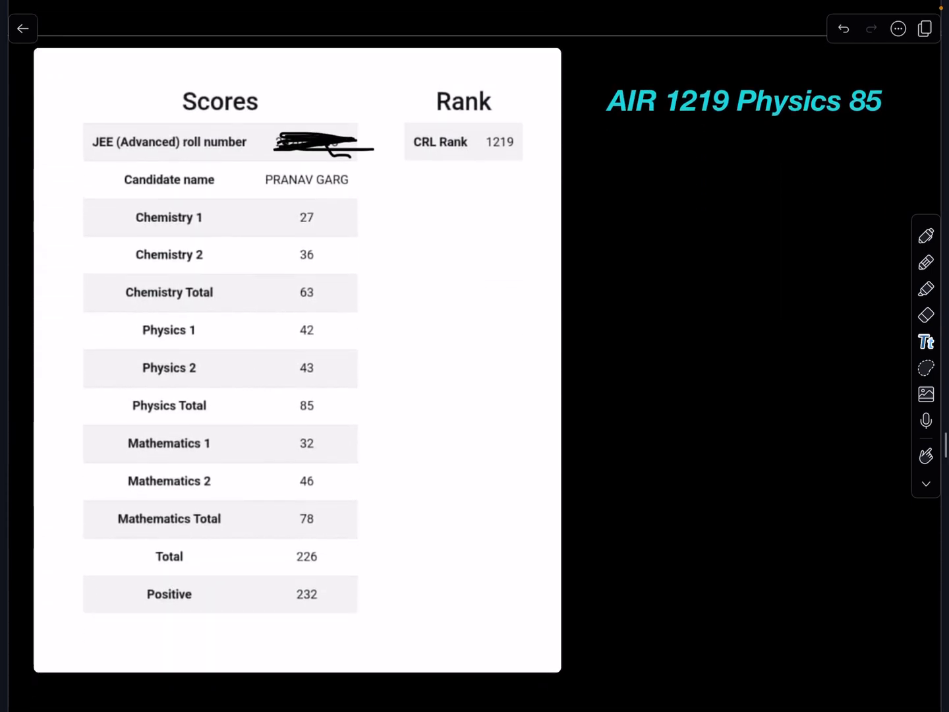
scroll(475, 356, "down", 7)
scroll(475, 356, "down", 2)
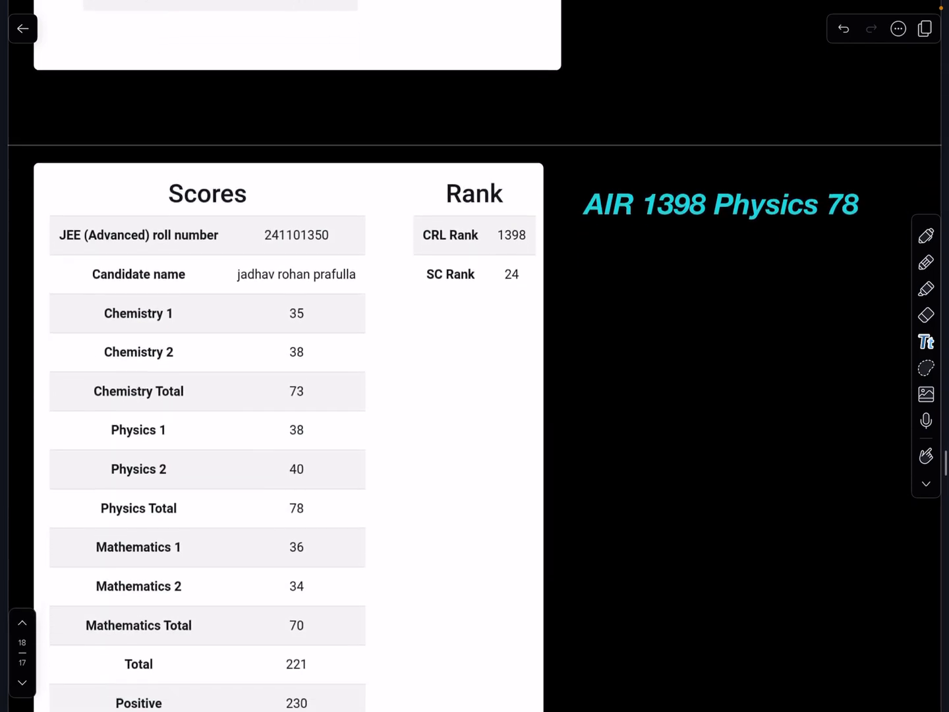
scroll(475, 356, "down", 1)
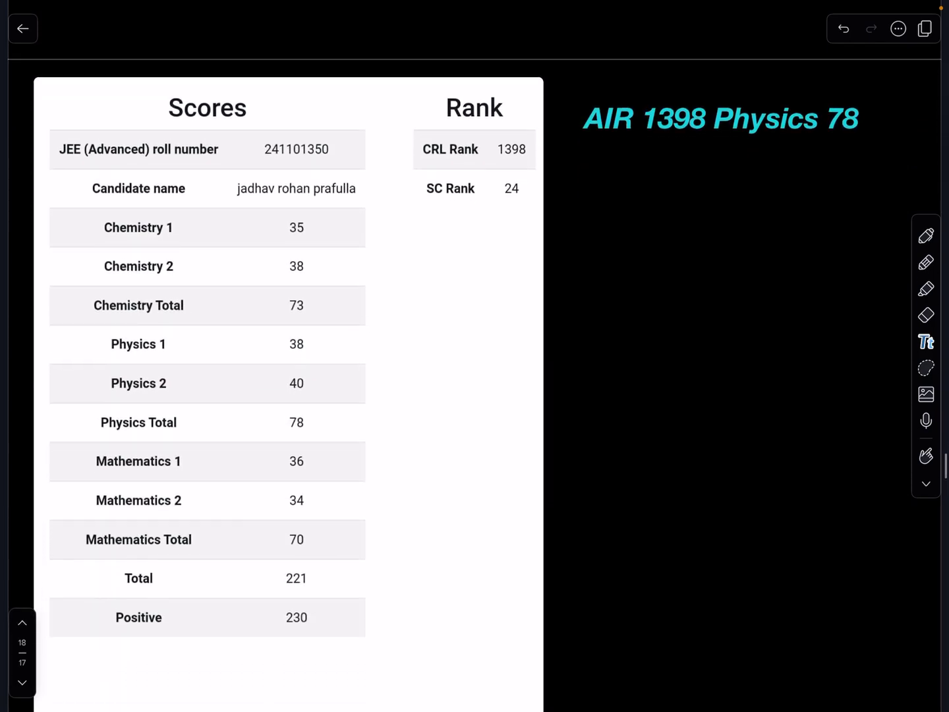
scroll(475, 356, "down", 1)
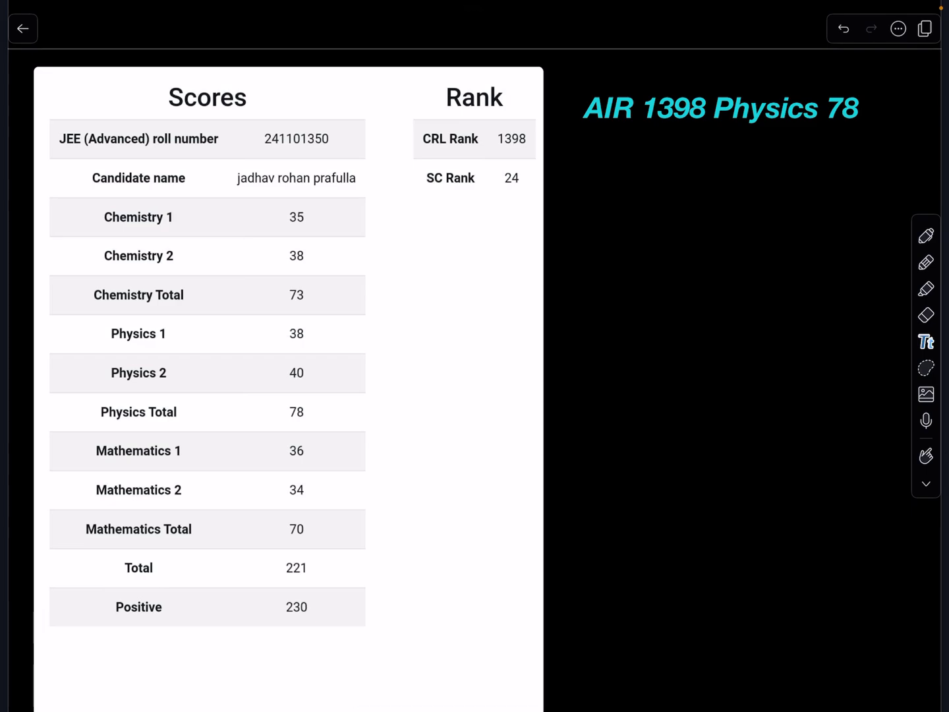
scroll(475, 356, "down", 3)
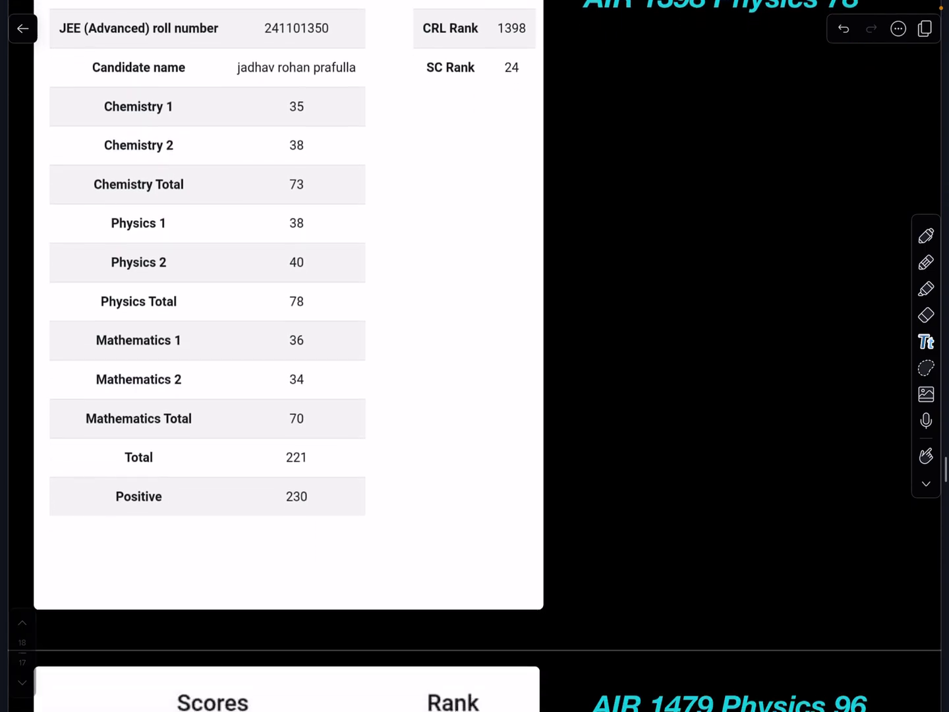
scroll(475, 356, "up", 5)
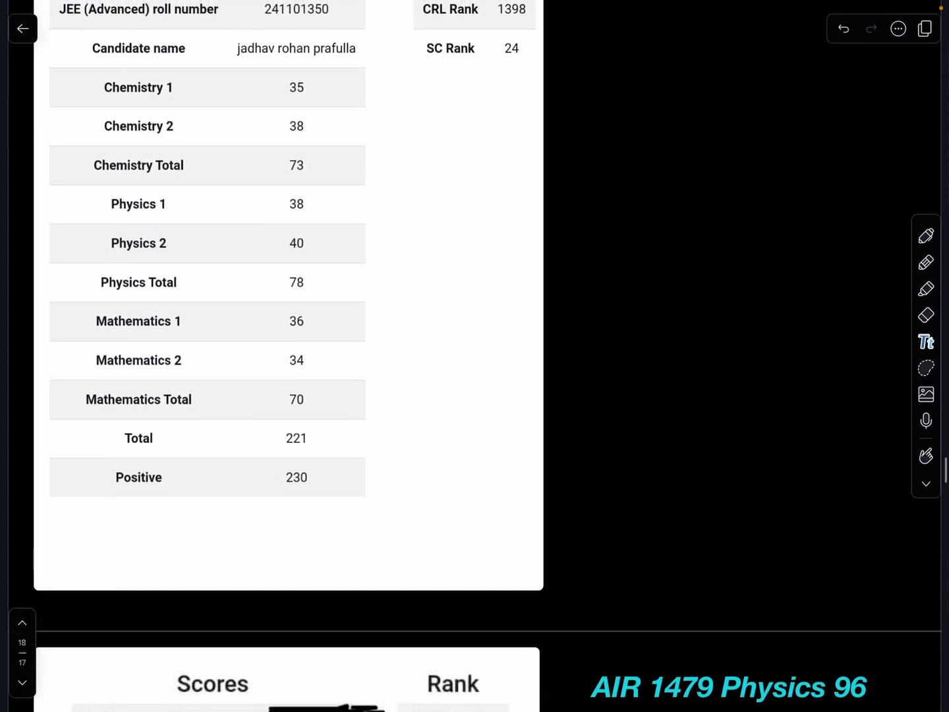
scroll(475, 356, "up", 2)
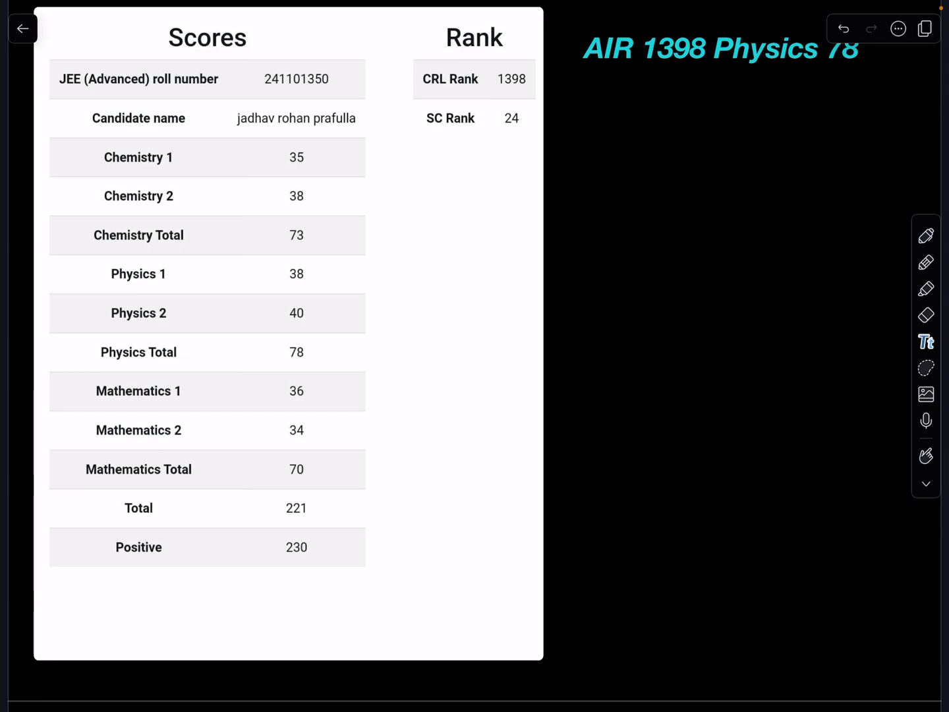
scroll(475, 356, "down", 3)
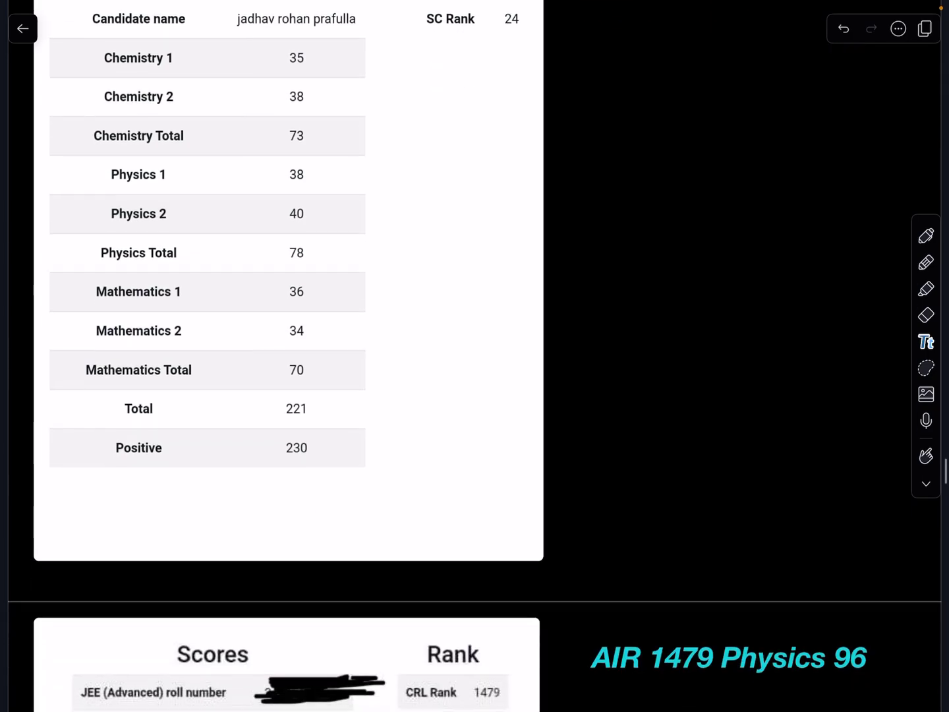
scroll(475, 356, "up", 1)
scroll(474, 356, "down", 1)
scroll(475, 356, "down", 2)
scroll(475, 356, "down", 1)
scroll(475, 356, "down", 1)
scroll(474, 356, "down", 2)
scroll(475, 356, "down", 2)
scroll(475, 356, "down", 1)
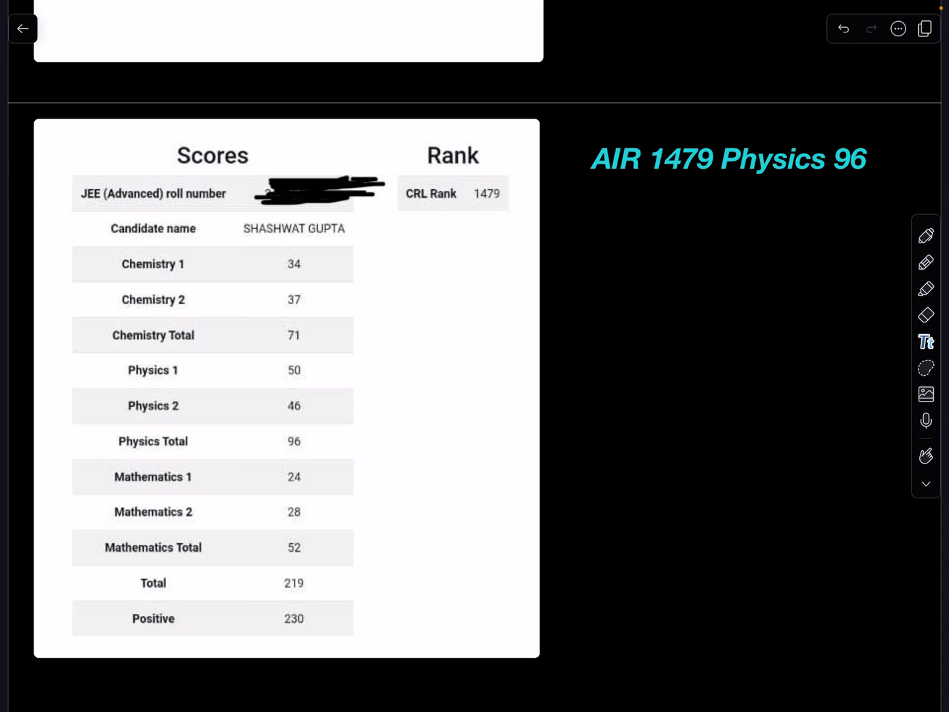
scroll(475, 372, "down", 5)
scroll(474, 371, "down", 5)
scroll(195, 689, "down", 8)
scroll(199, 591, "down", 3)
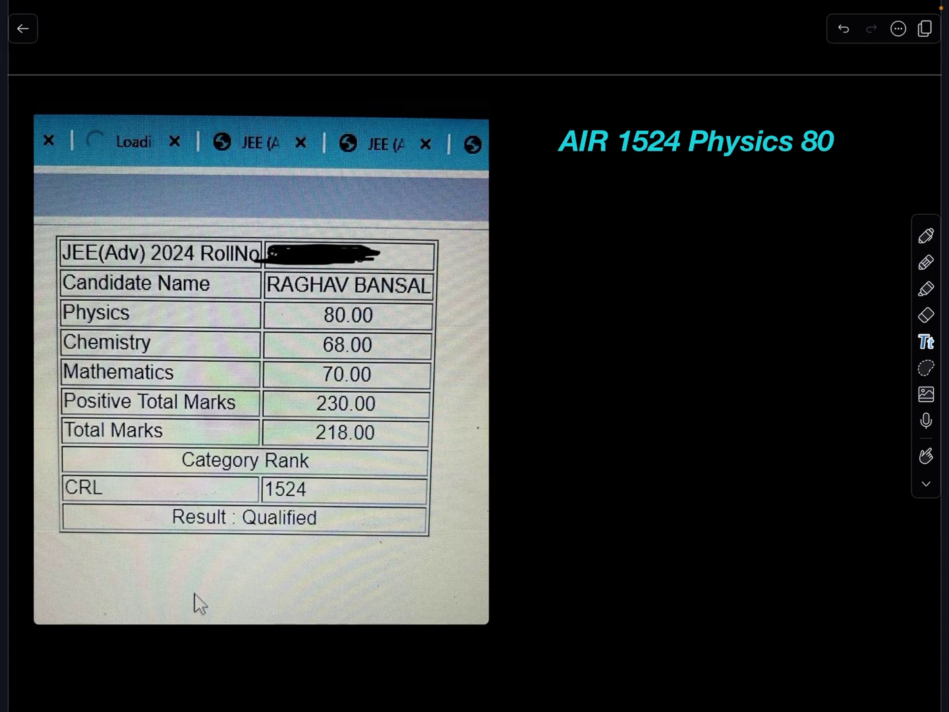
scroll(476, 356, "down", 5)
scroll(474, 356, "down", 3)
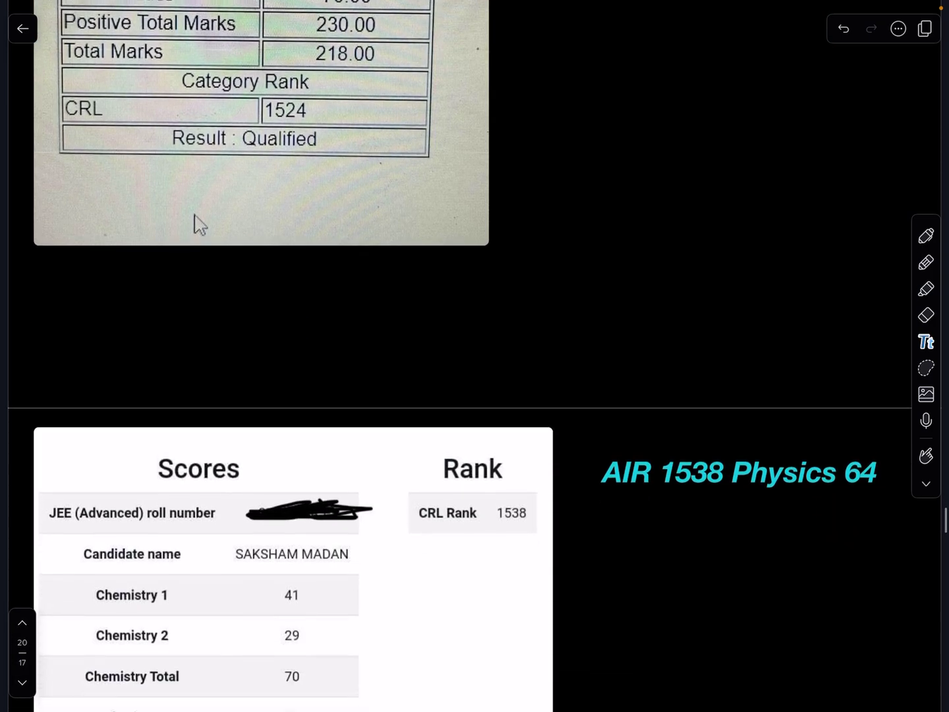
scroll(475, 356, "down", 2)
scroll(475, 356, "down", 2)
scroll(475, 356, "down", 2)
scroll(475, 356, "down", 3)
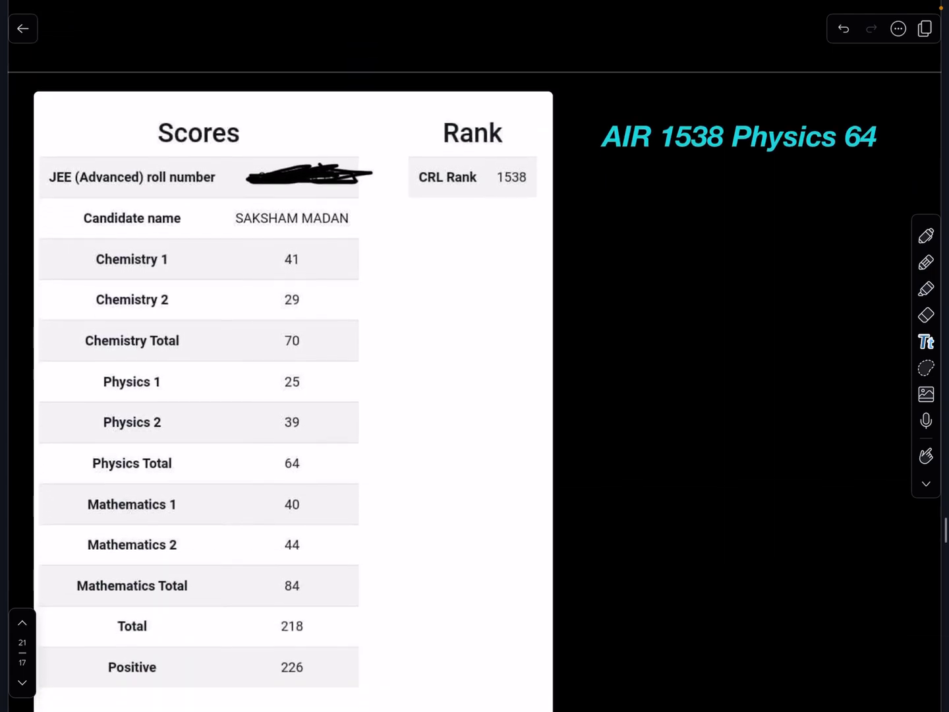
scroll(474, 356, "down", 2)
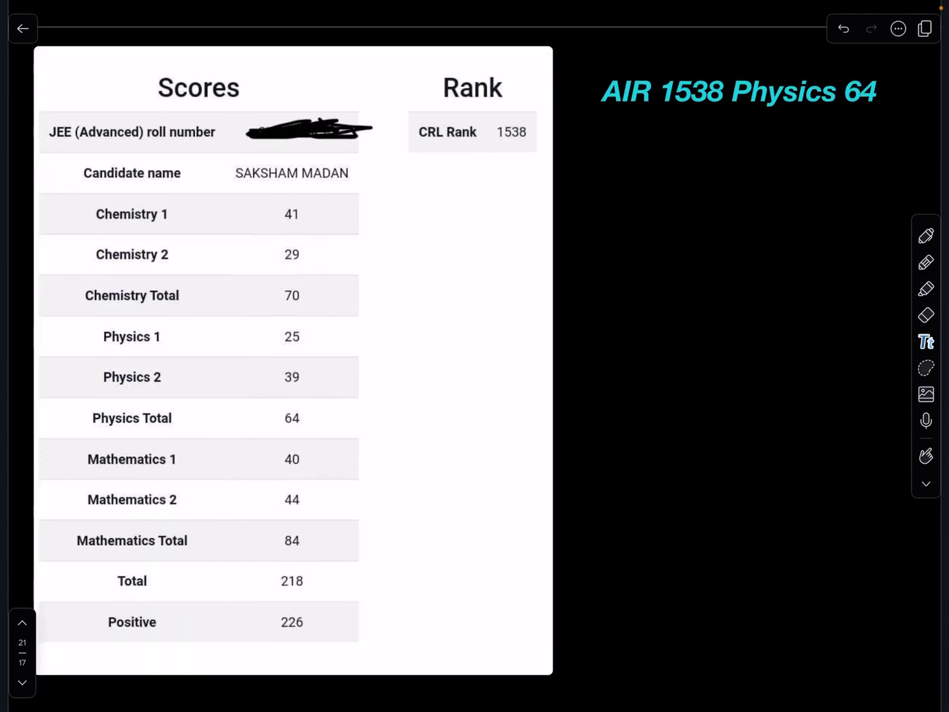
scroll(475, 356, "down", 2)
scroll(475, 356, "down", 4)
scroll(474, 356, "down", 3)
scroll(475, 356, "down", 5)
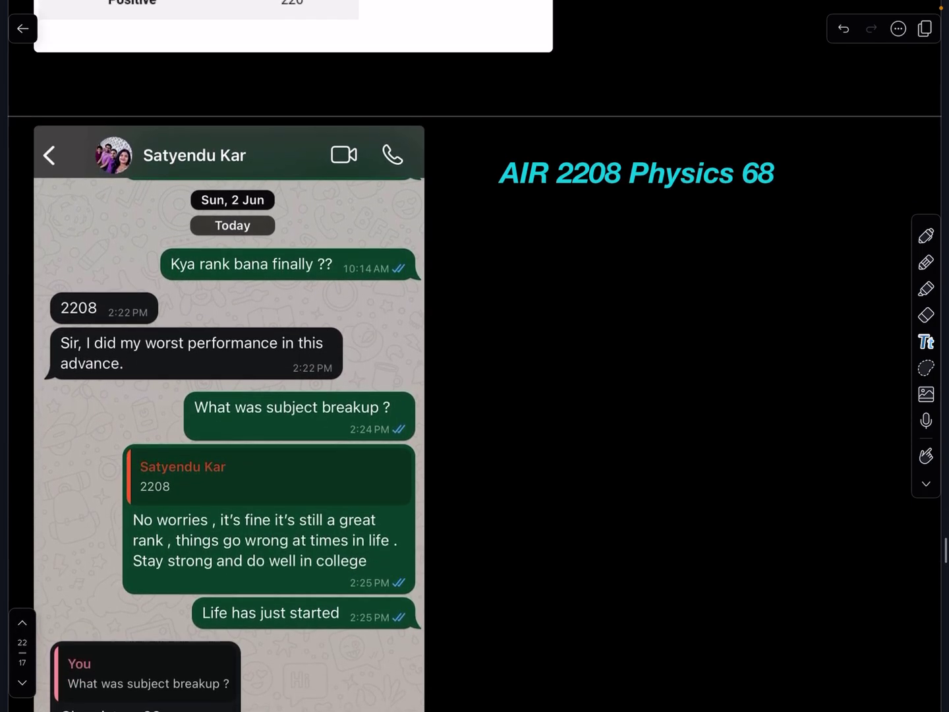
scroll(474, 356, "down", 2)
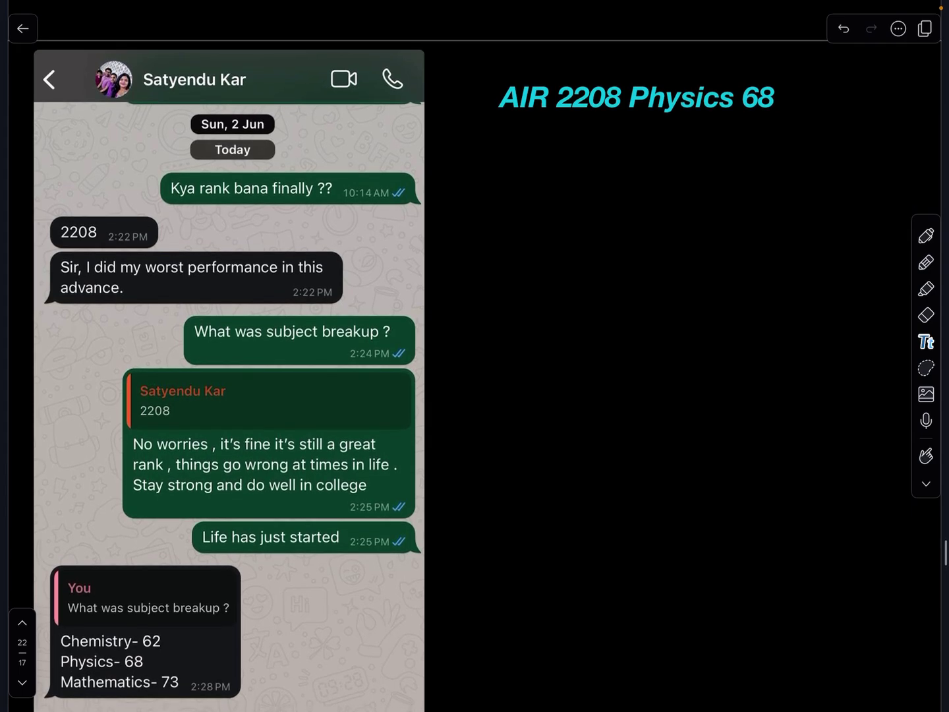
scroll(475, 356, "down", 1)
scroll(475, 356, "up", 1)
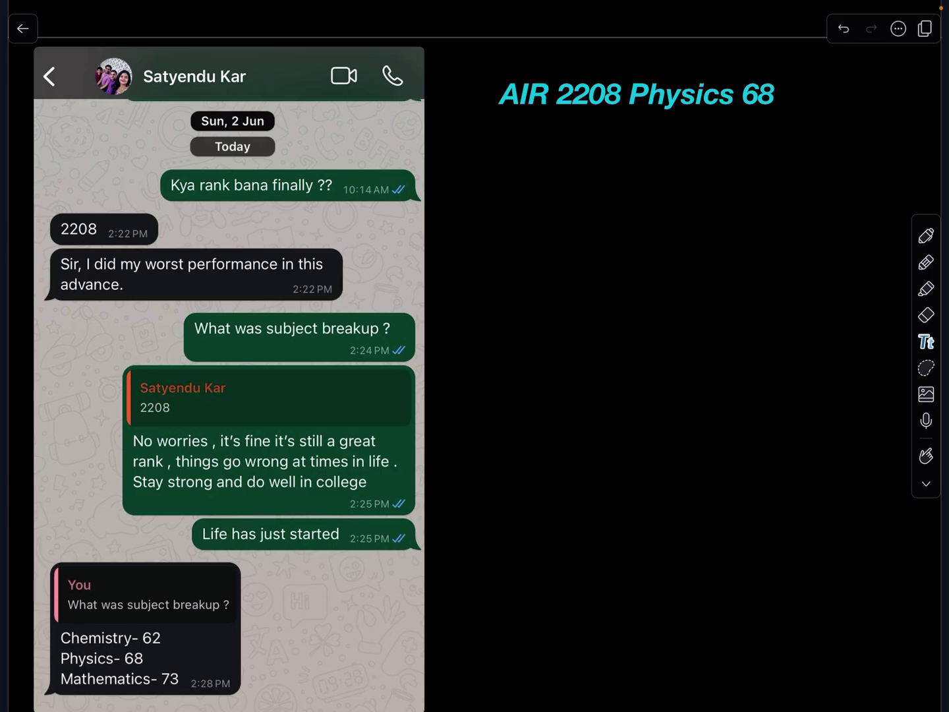
scroll(475, 356, "down", 5)
scroll(475, 356, "down", 3)
scroll(475, 356, "down", 3)
scroll(475, 356, "down", 2)
scroll(475, 356, "down", 2)
scroll(476, 356, "up", 1)
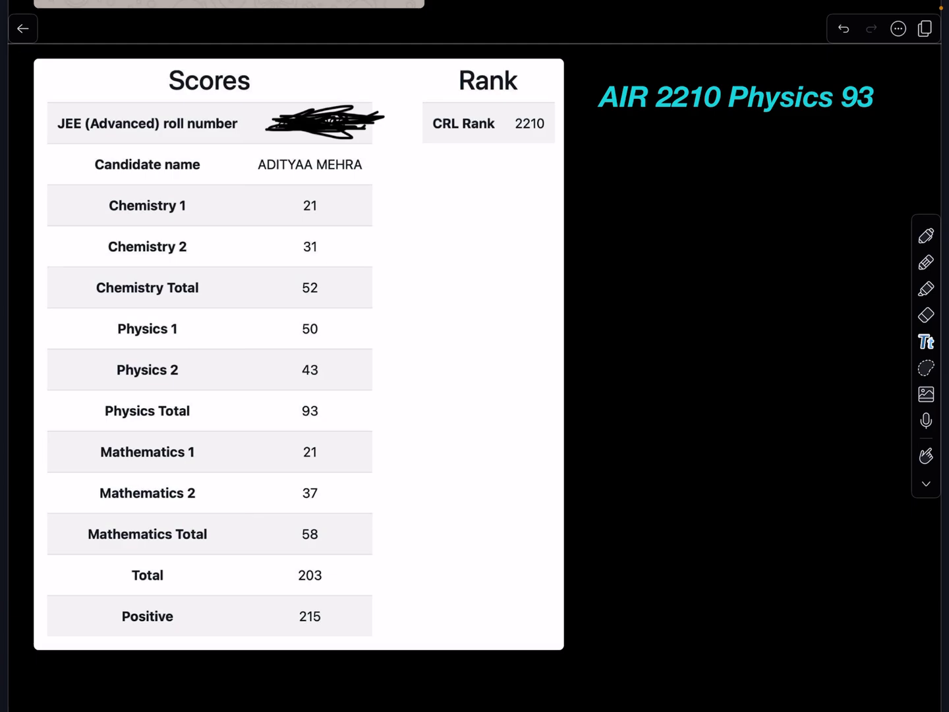
scroll(475, 356, "down", 3)
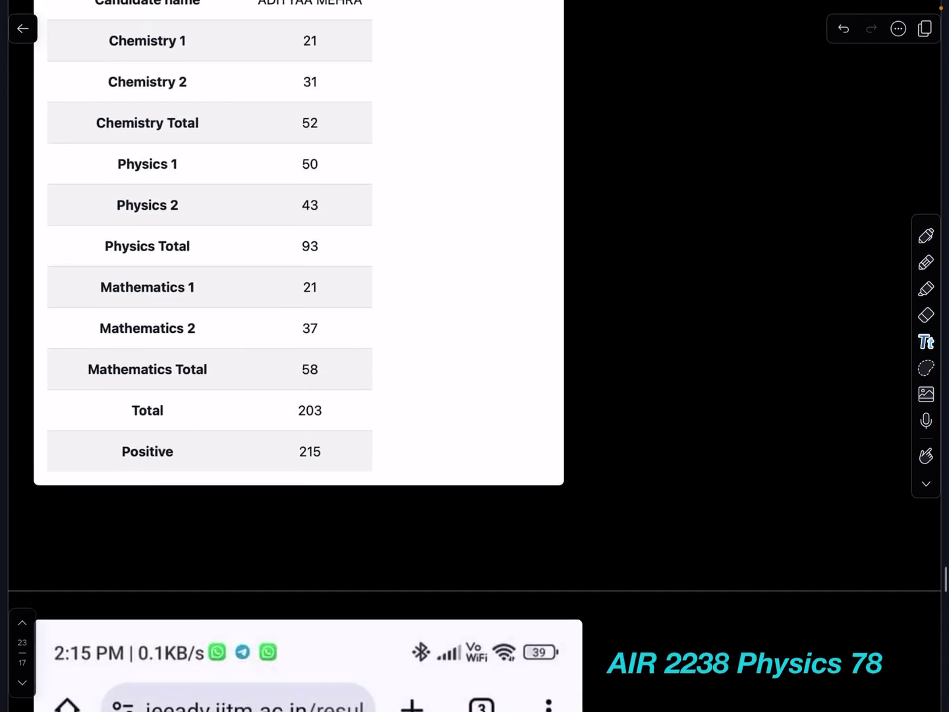
scroll(474, 356, "down", 2)
scroll(475, 356, "down", 3)
scroll(475, 356, "down", 2)
scroll(476, 356, "down", 2)
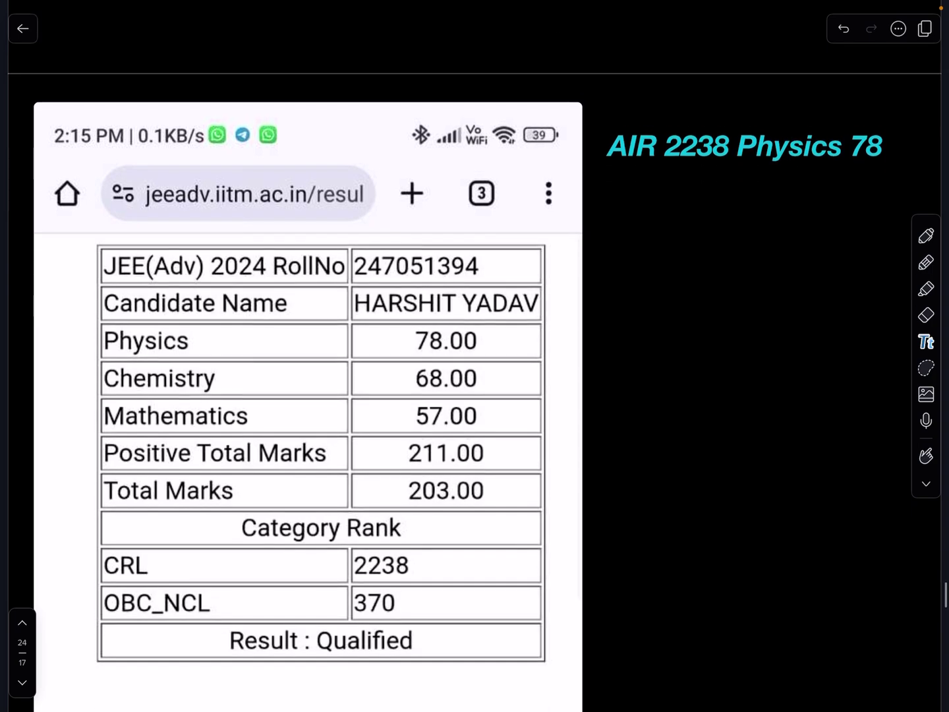
scroll(475, 357, "down", 1)
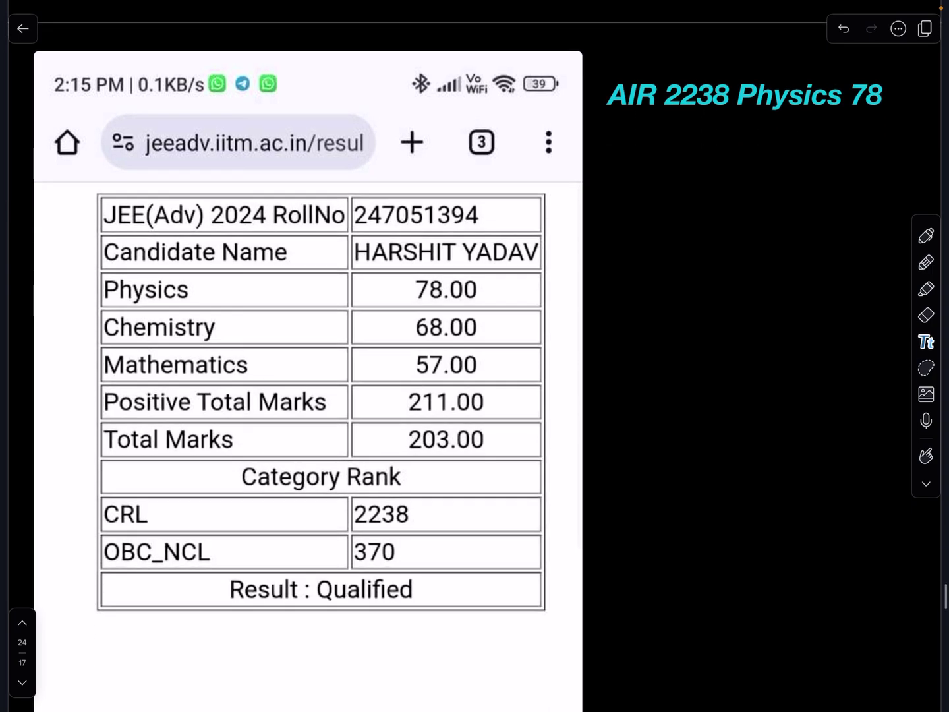
scroll(475, 356, "down", 1)
scroll(475, 356, "up", 1)
scroll(475, 356, "down", 1)
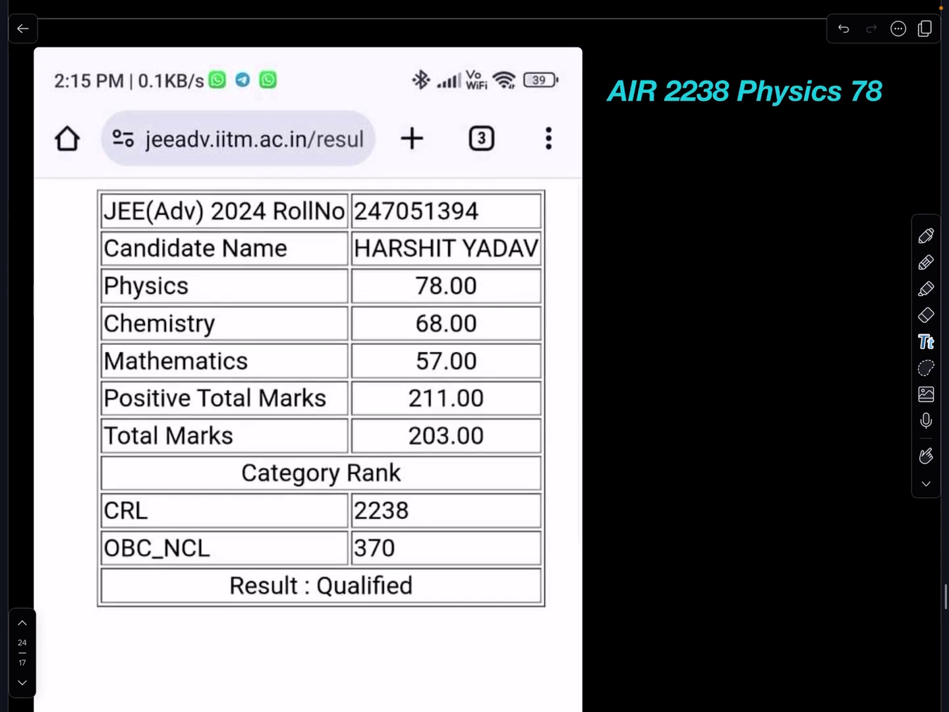
scroll(475, 356, "down", 1)
scroll(475, 356, "down", 2)
scroll(475, 356, "down", 4)
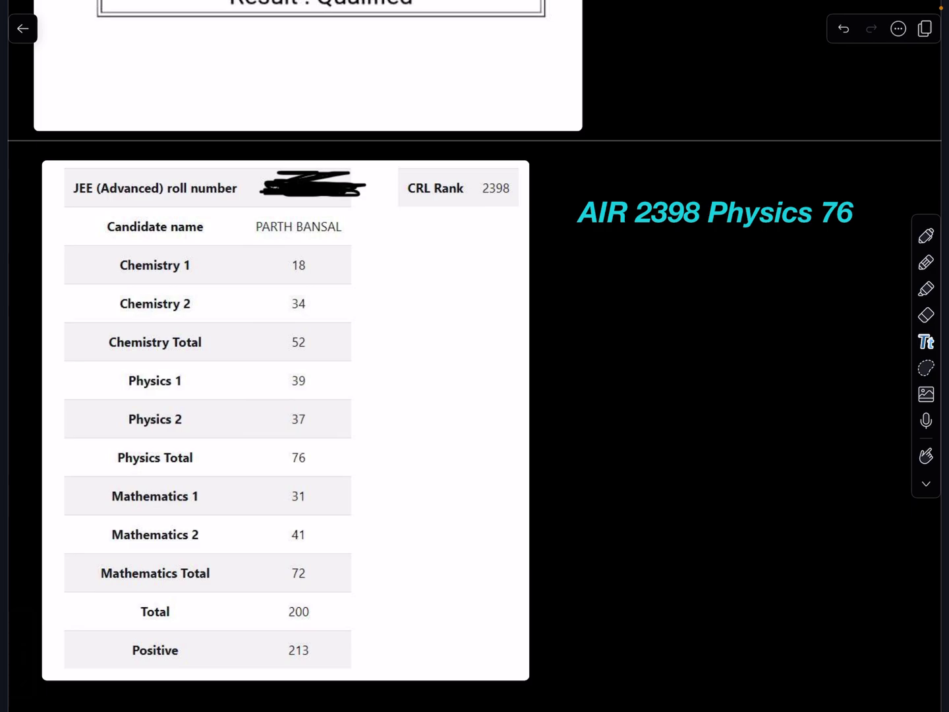
scroll(474, 356, "down", 3)
scroll(475, 356, "up", 3)
scroll(475, 356, "up", 2)
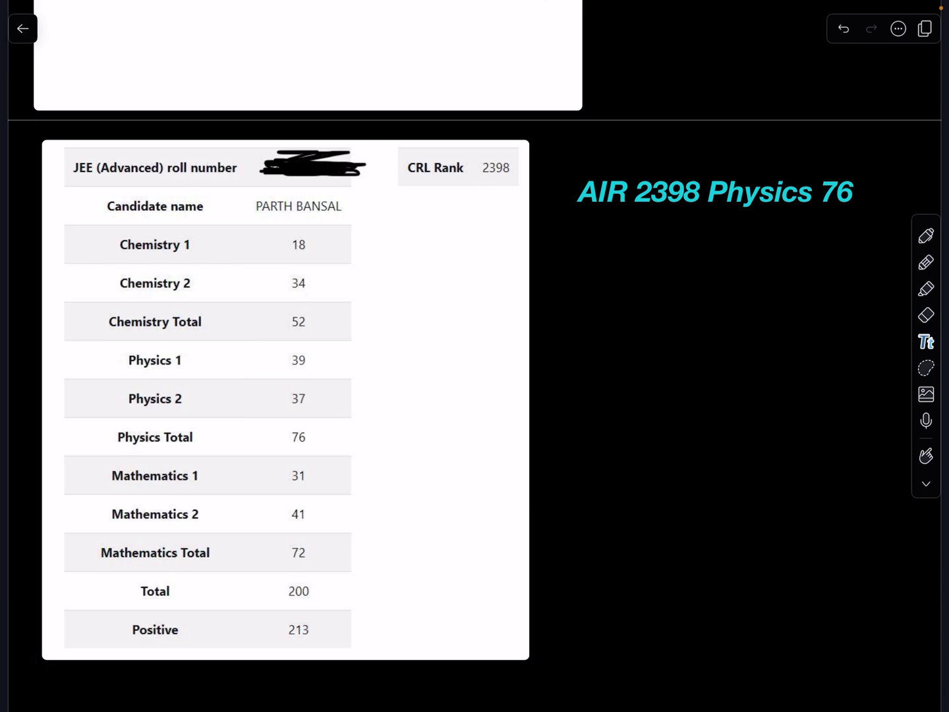
scroll(475, 356, "down", 2)
scroll(474, 357, "down", 3)
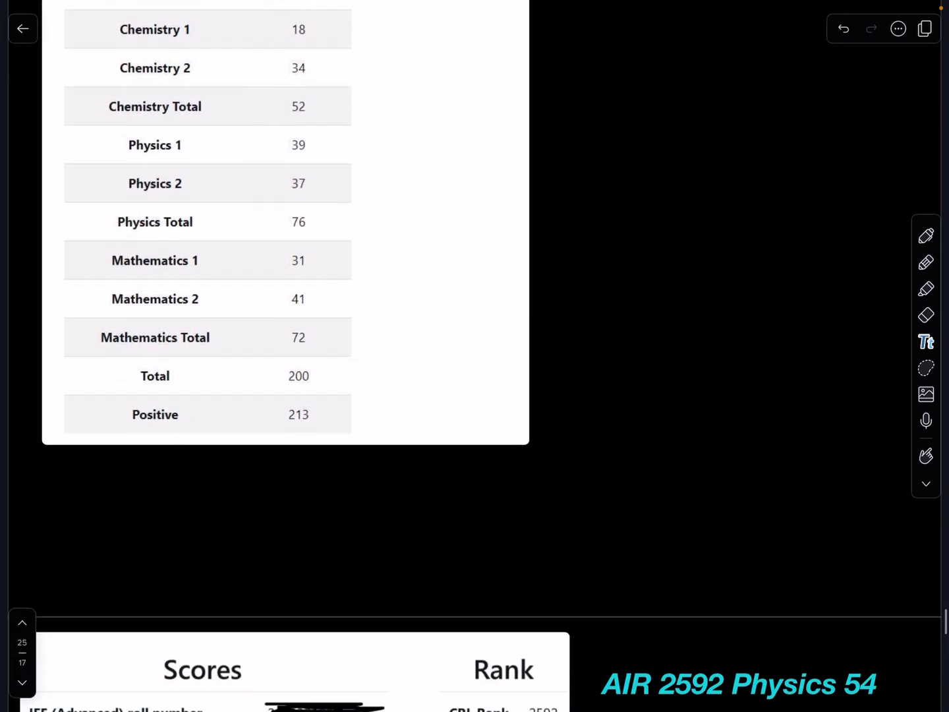
scroll(475, 356, "down", 1)
scroll(475, 356, "down", 1)
scroll(475, 356, "down", 3)
scroll(475, 356, "down", 2)
scroll(475, 356, "down", 2)
scroll(475, 356, "down", 2)
scroll(475, 356, "down", 1)
scroll(475, 356, "down", 1)
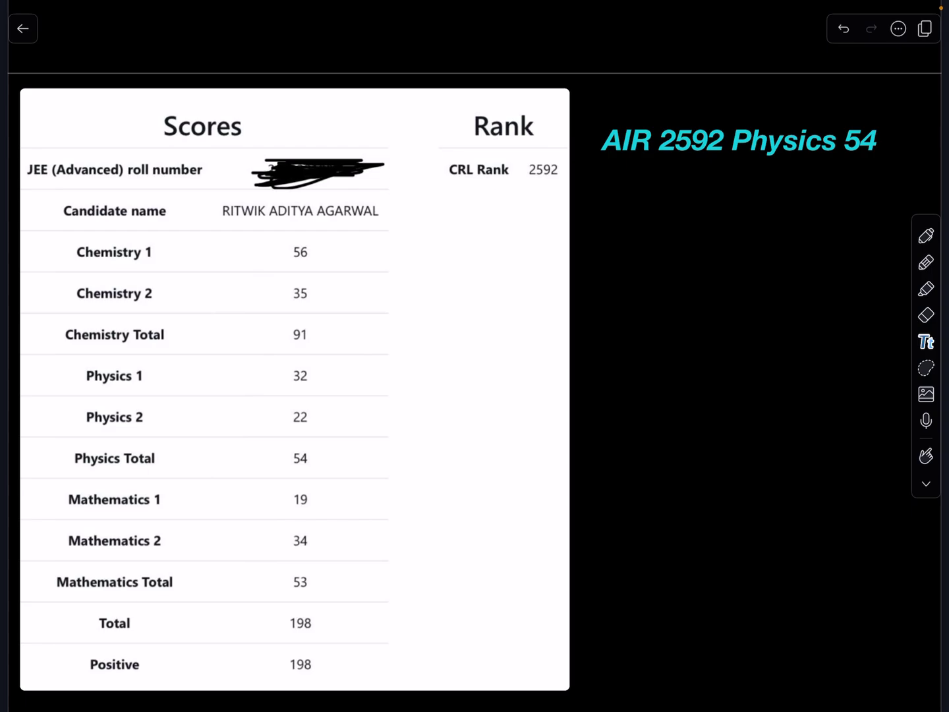
scroll(475, 356, "up", 3)
scroll(474, 356, "up", 3)
scroll(475, 356, "up", 3)
scroll(475, 356, "up", 3)
scroll(475, 356, "down", 1)
scroll(475, 356, "down", 8)
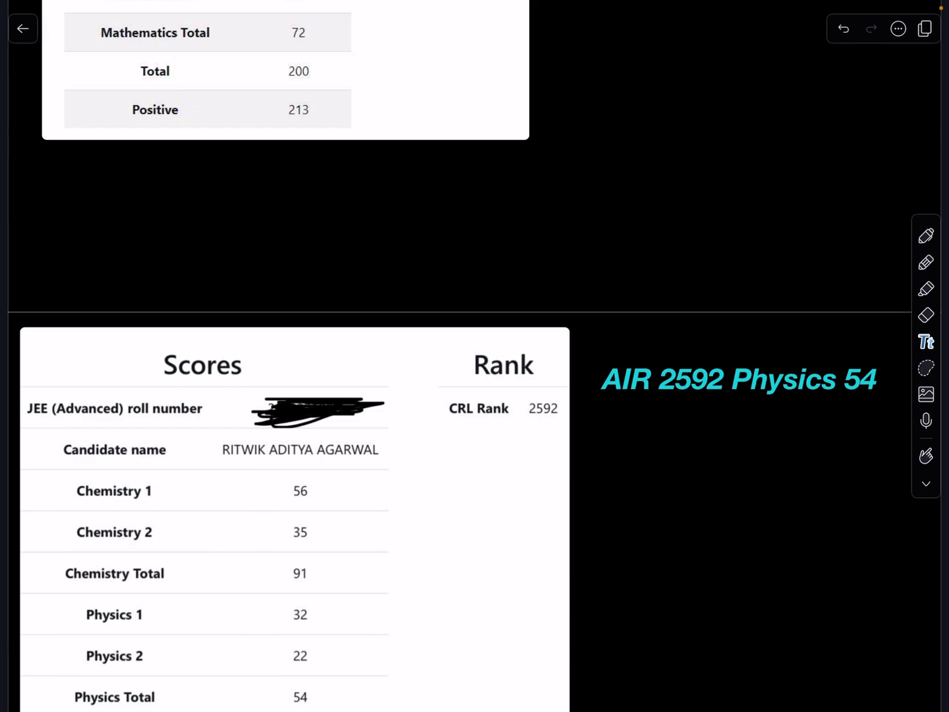
scroll(475, 356, "down", 4)
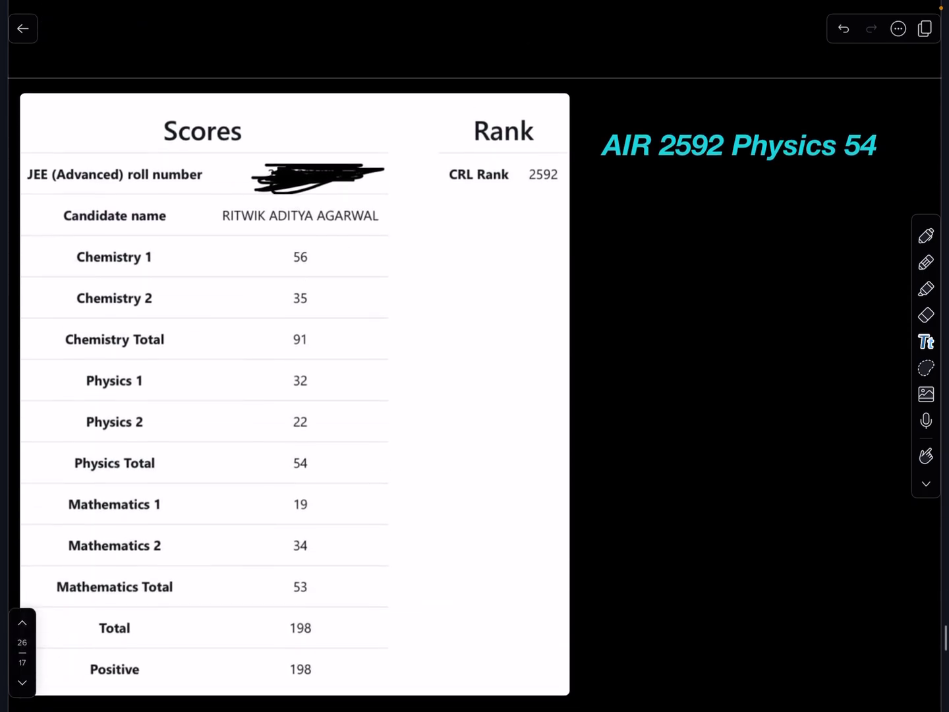
scroll(475, 356, "up", 2)
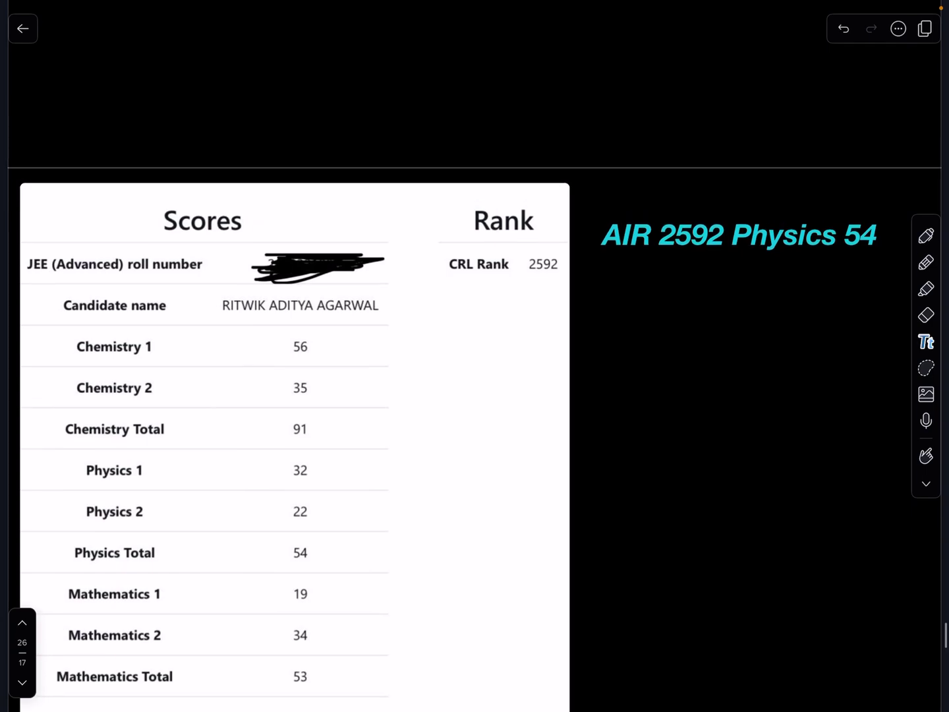
scroll(475, 356, "down", 1)
scroll(475, 356, "down", 1)
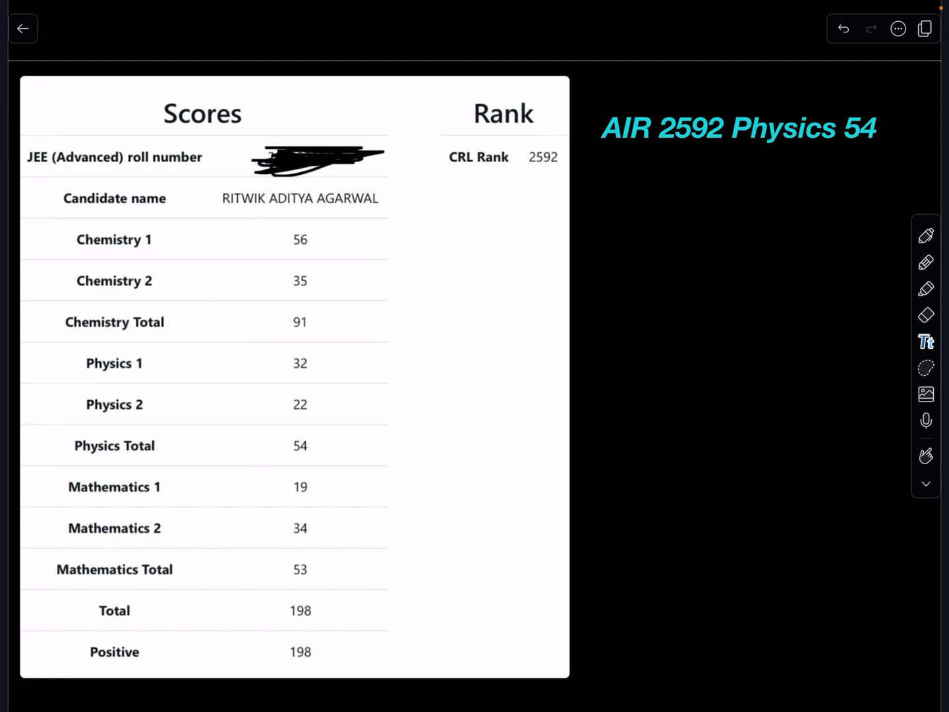
scroll(474, 357, "up", 5)
scroll(475, 356, "up", 5)
scroll(475, 356, "up", 5)
scroll(475, 356, "up", 5)
scroll(474, 357, "up", 5)
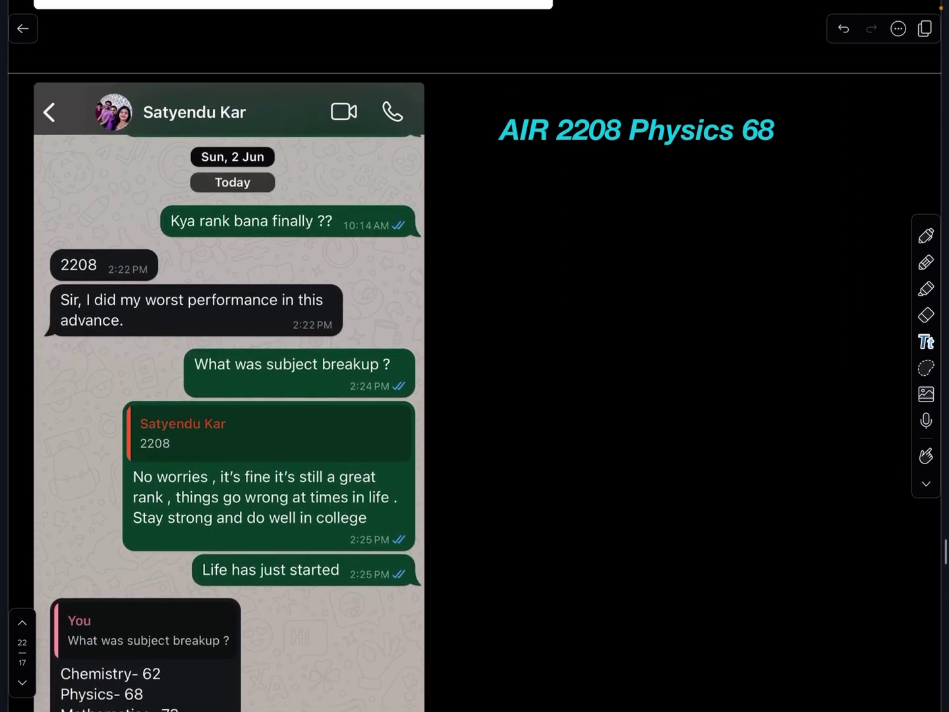
scroll(475, 356, "up", 5)
scroll(475, 356, "up", 5)
scroll(475, 356, "up", 5)
scroll(199, 469, "up", 5)
scroll(199, 469, "up", 5)
scroll(199, 469, "up", 5)
scroll(198, 469, "up", 5)
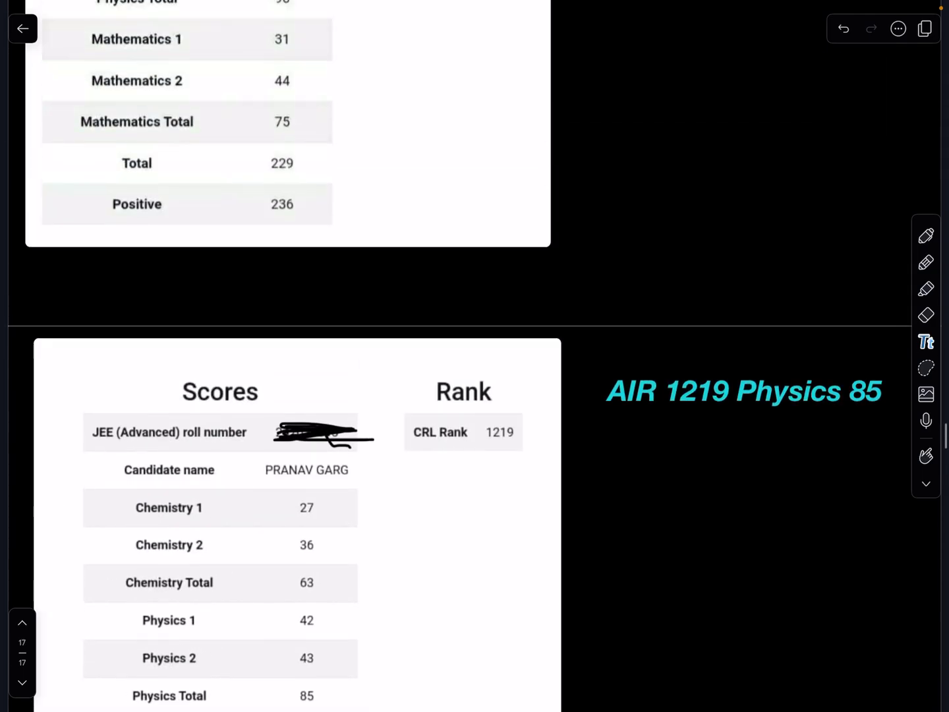
scroll(475, 356, "up", 5)
scroll(475, 356, "up", 5)
scroll(475, 356, "up", 5)
left_click_drag(568, 286, 571, 451)
scroll(568, 451, "up", 5)
scroll(569, 450, "up", 3)
scroll(569, 450, "up", 3)
scroll(568, 451, "up", 3)
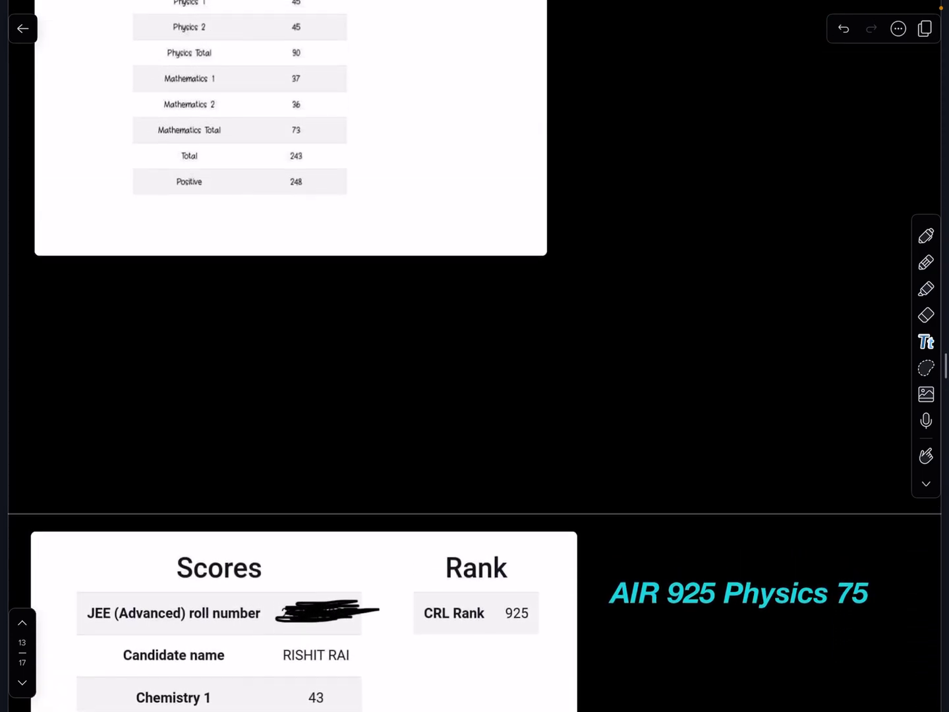
scroll(475, 356, "up", 5)
scroll(474, 357, "up", 5)
scroll(475, 356, "up", 3)
scroll(475, 356, "up", 3)
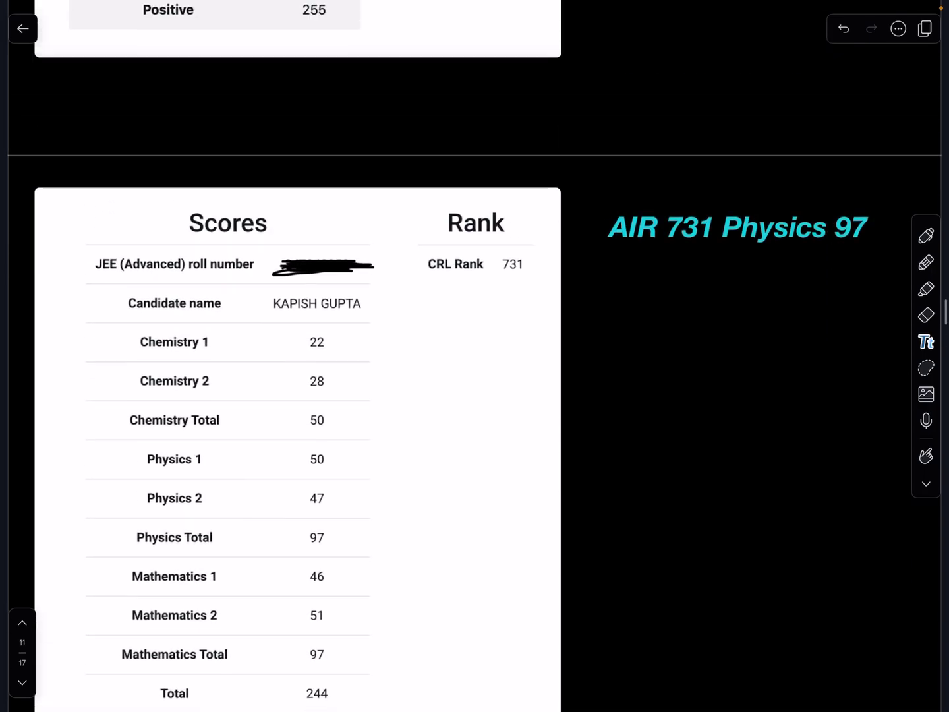
scroll(474, 357, "up", 5)
scroll(474, 356, "up", 3)
scroll(475, 356, "up", 1)
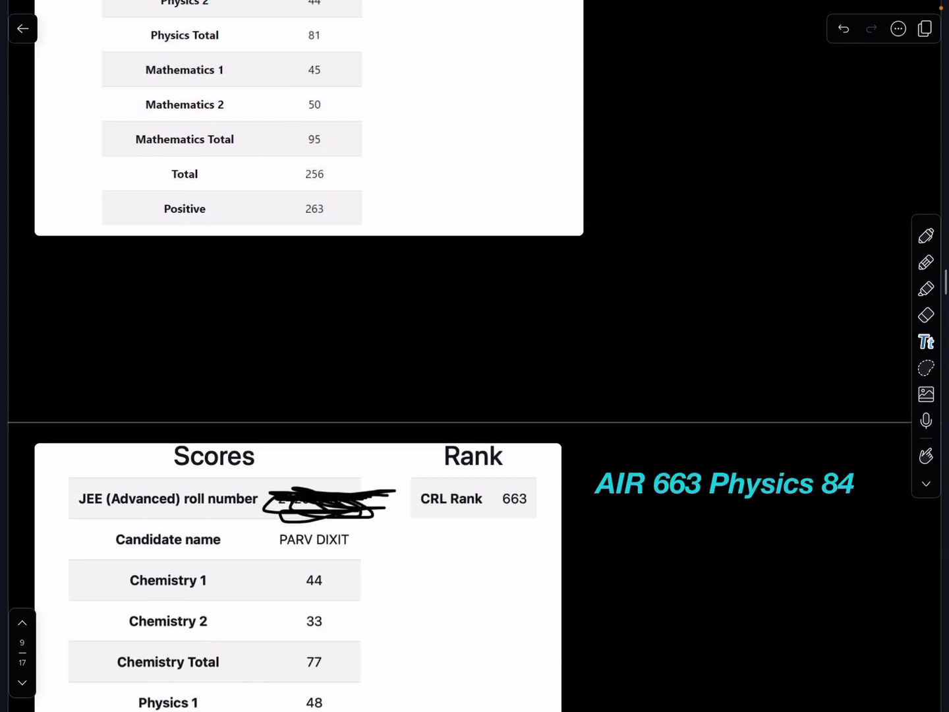
scroll(474, 356, "up", 5)
scroll(474, 356, "up", 2)
scroll(474, 356, "up", 2)
scroll(475, 356, "up", 3)
scroll(475, 356, "up", 5)
scroll(475, 356, "up", 3)
scroll(475, 356, "up", 2)
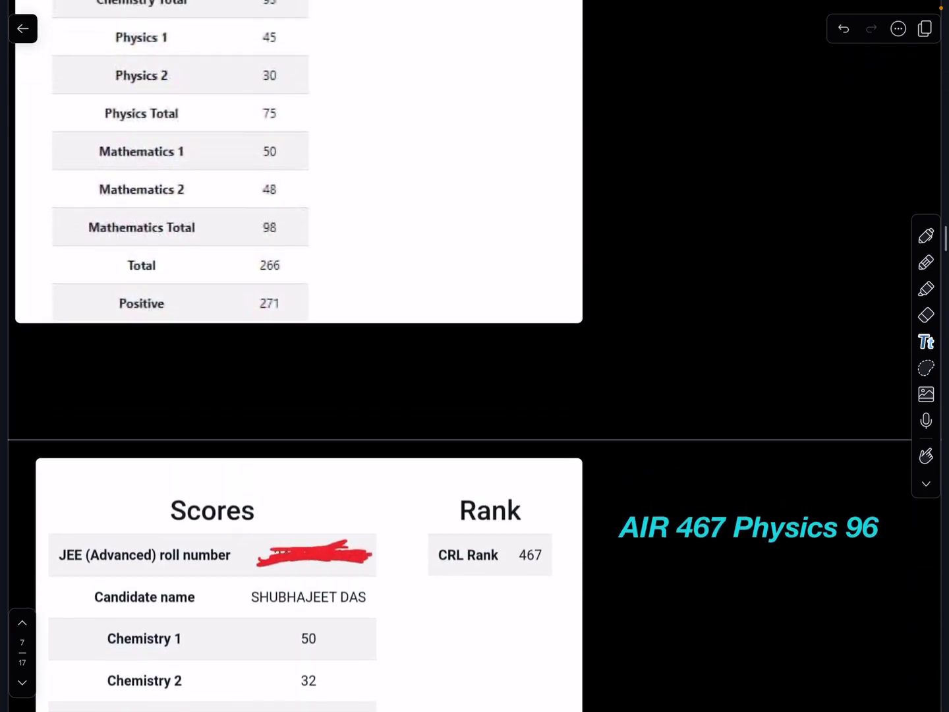
scroll(475, 356, "up", 1)
scroll(475, 356, "up", 1)
scroll(475, 356, "up", 5)
scroll(475, 356, "up", 2)
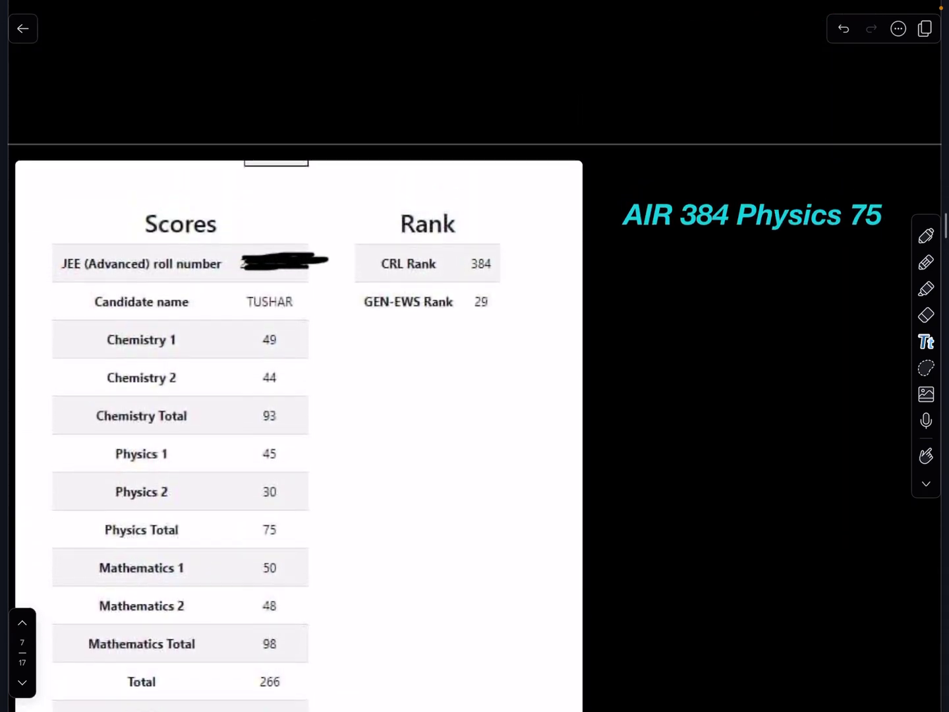
scroll(474, 356, "up", 3)
scroll(475, 356, "up", 2)
scroll(474, 356, "up", 1)
scroll(474, 356, "up", 5)
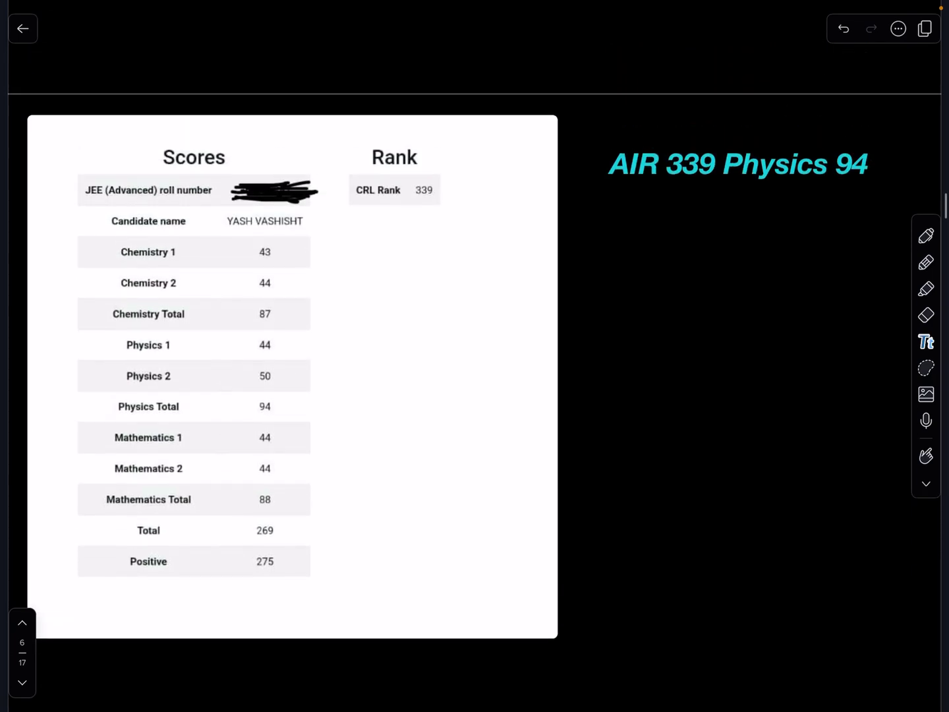
scroll(475, 356, "up", 3)
scroll(474, 356, "up", 2)
scroll(474, 356, "up", 2)
scroll(474, 356, "up", 2)
scroll(475, 356, "up", 2)
scroll(476, 356, "up", 3)
scroll(475, 356, "up", 2)
scroll(475, 357, "up", 2)
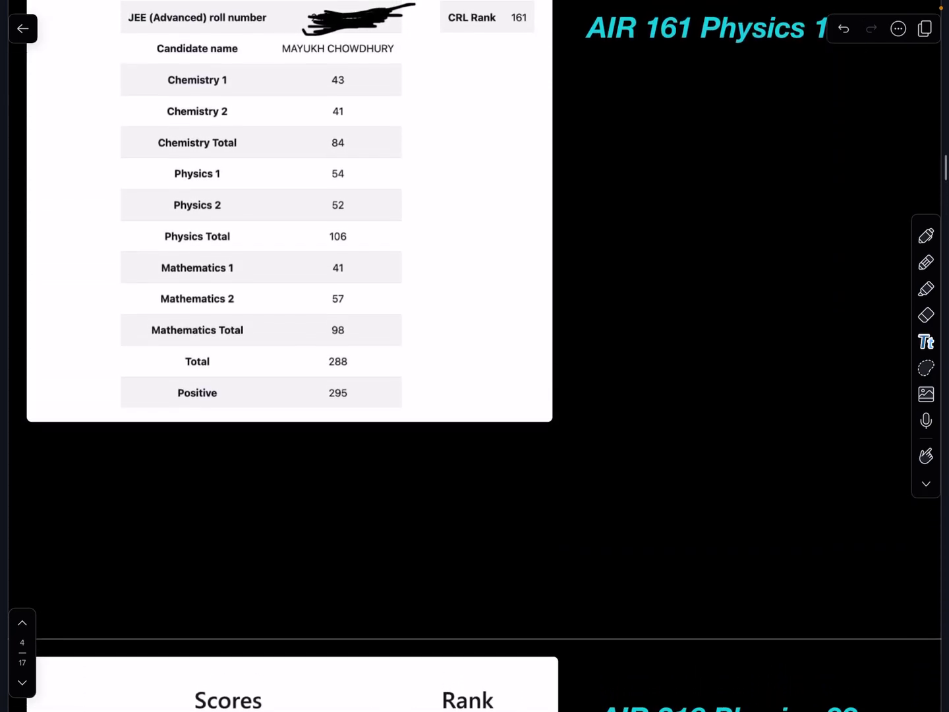
scroll(475, 356, "up", 3)
scroll(475, 356, "up", 1)
scroll(475, 356, "down", 1)
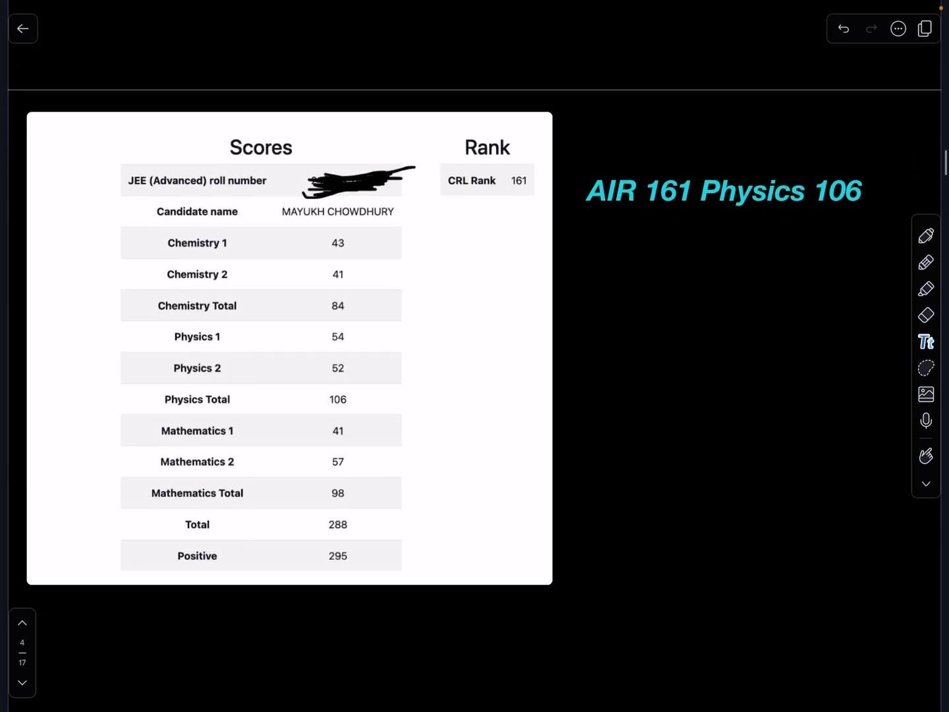
scroll(475, 357, "down", 1)
scroll(474, 356, "down", 1)
scroll(475, 356, "up", 1)
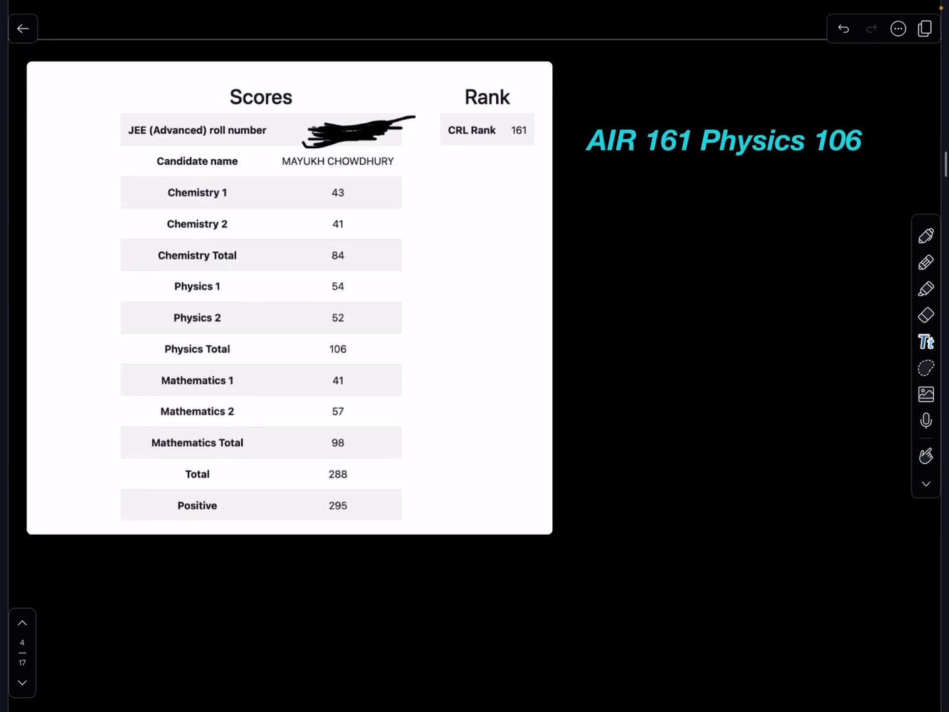